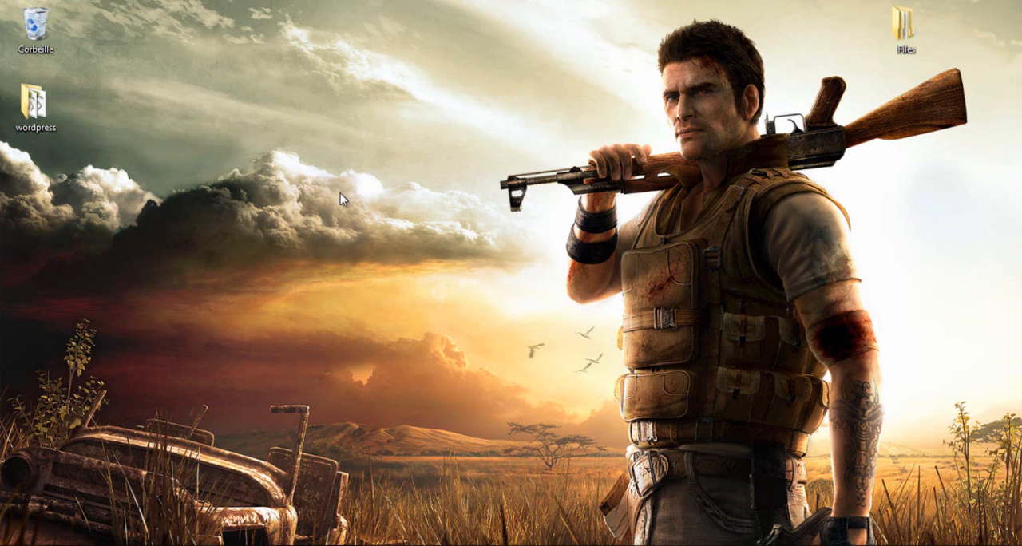
Start Google Chrome, load wordpress.org and go to the French version of the site
{"action": "left_click", "coordinate": [193, 544]}
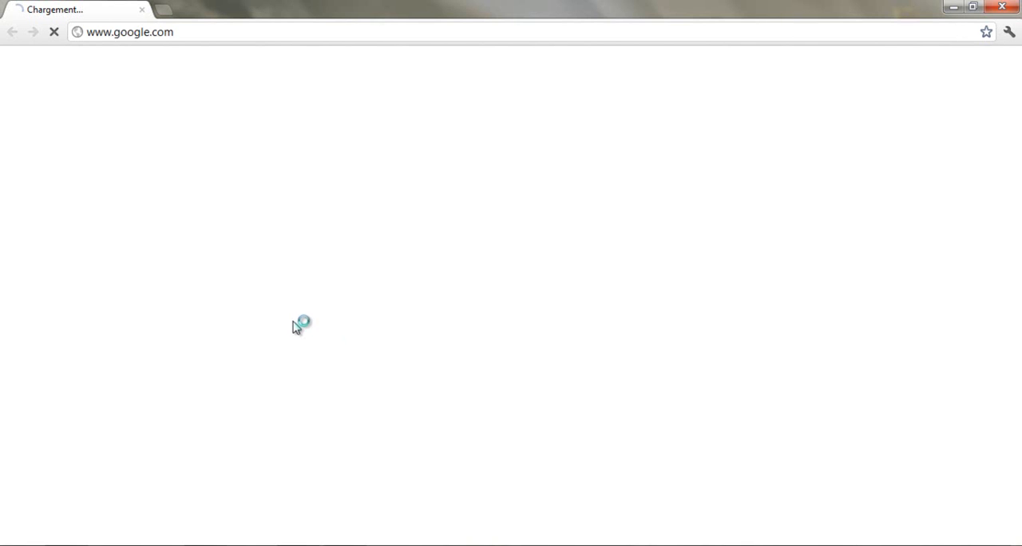
{"action": "left_click", "coordinate": [194, 31]}
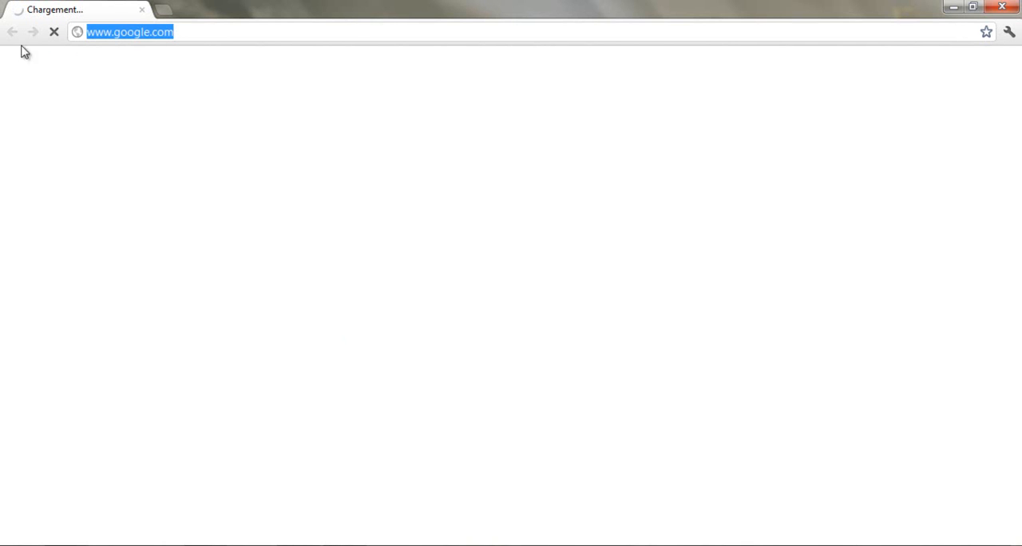
{"action": "left_click", "coordinate": [54, 32]}
{"action": "type", "text": "wordpress"}
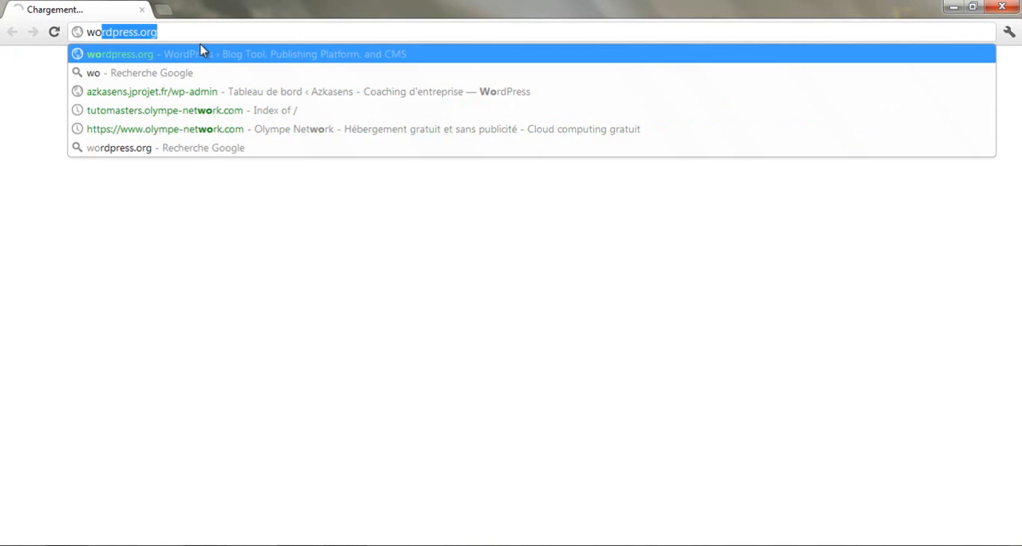
{"action": "key", "text": "Escape"}
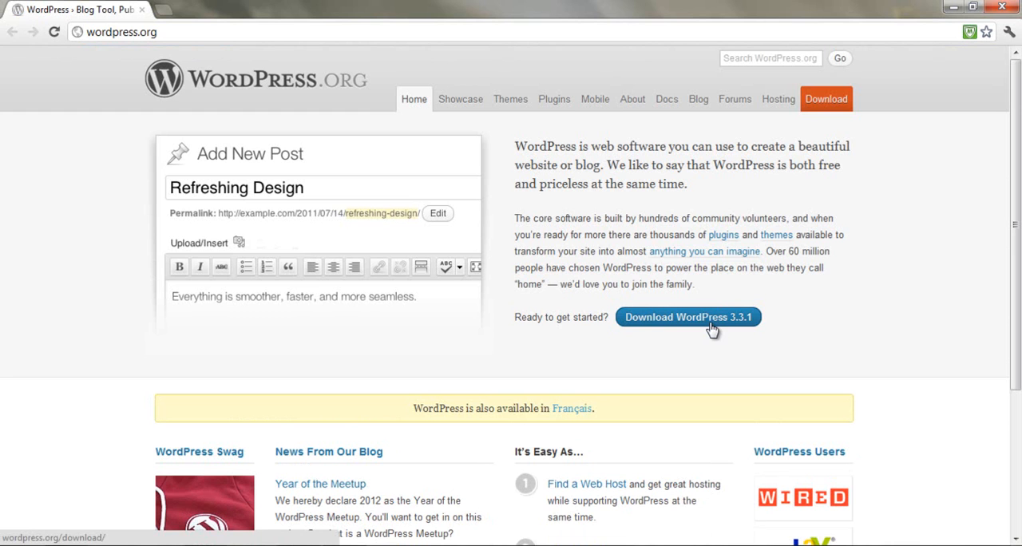
{"action": "left_click", "coordinate": [570, 414]}
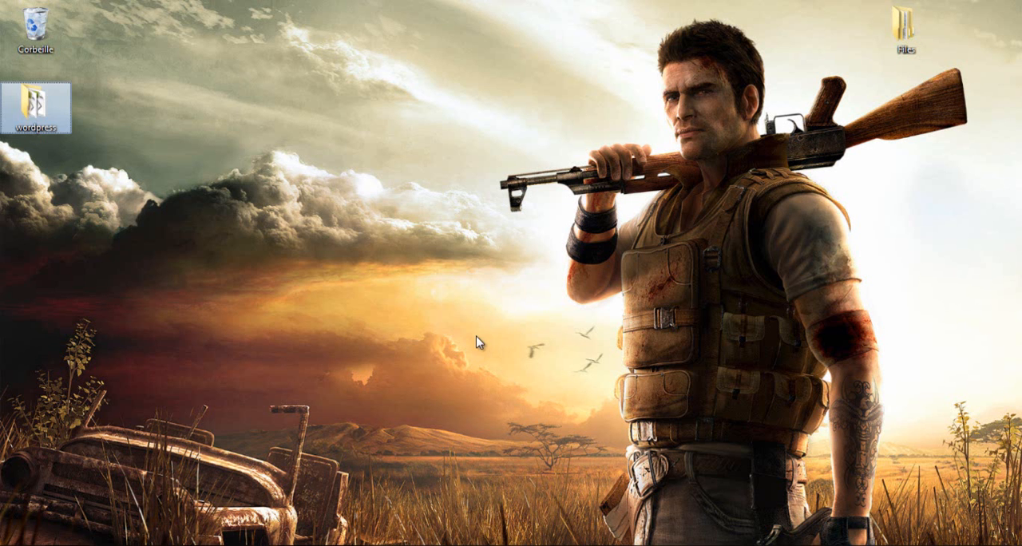
Open the wordpress folder on the desktop and look through its files, selecting wp-config-sample
{"action": "double_click", "coordinate": [40, 112]}
{"action": "scroll", "coordinate": [617, 255], "scroll_direction": "down", "scroll_amount": 1}
{"action": "scroll", "coordinate": [594, 208], "scroll_direction": "up", "scroll_amount": 1}
{"action": "scroll", "coordinate": [660, 310], "scroll_direction": "down", "scroll_amount": 1}
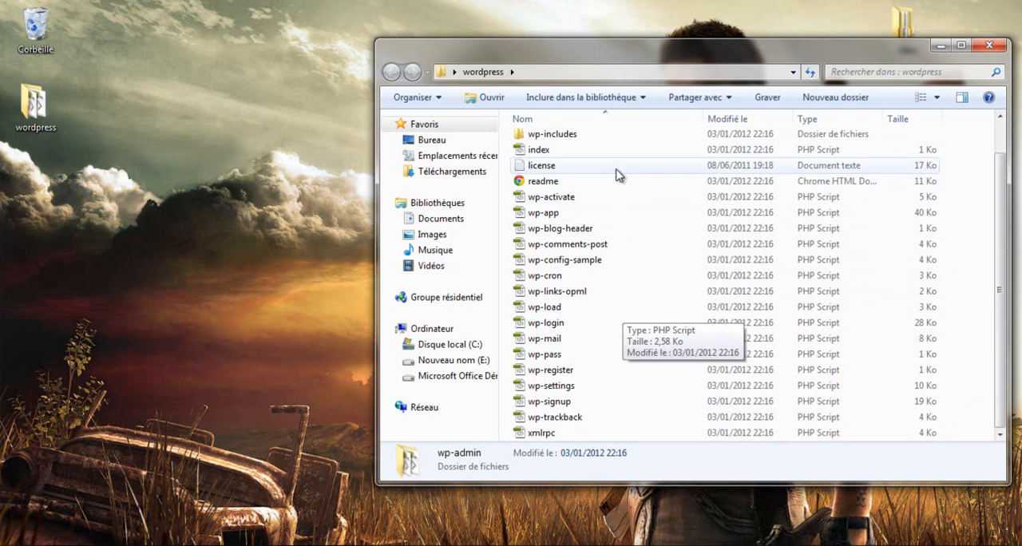
{"action": "scroll", "coordinate": [622, 256], "scroll_direction": "up", "scroll_amount": 1}
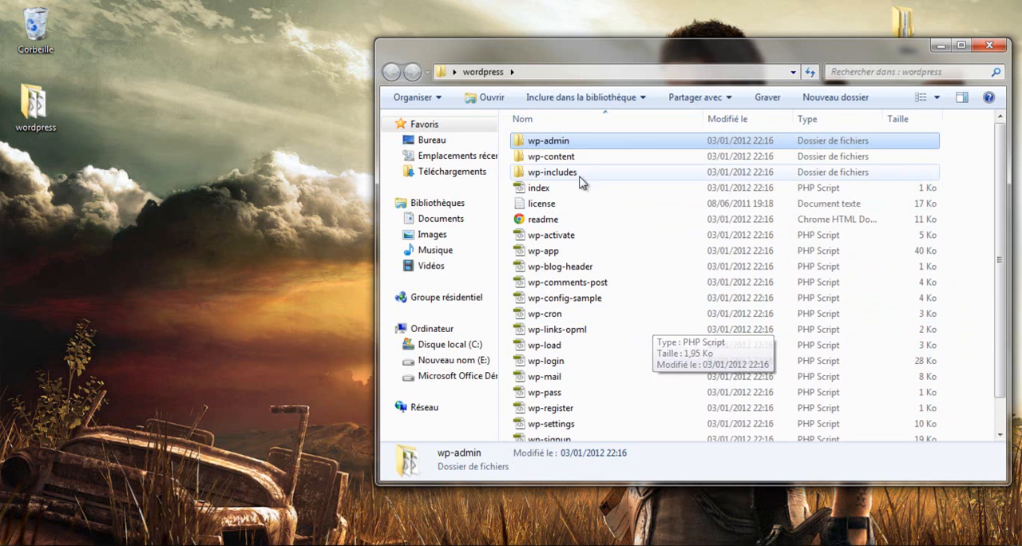
{"action": "left_click", "coordinate": [619, 297]}
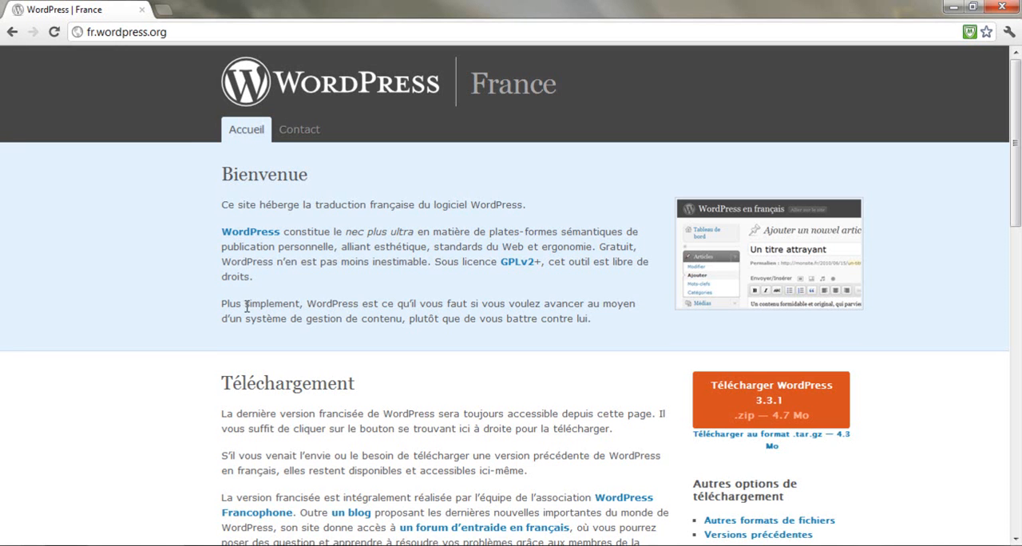
Return to the browser, load olympe-network.com and go to its Connexion login page
{"action": "left_click", "coordinate": [186, 35]}
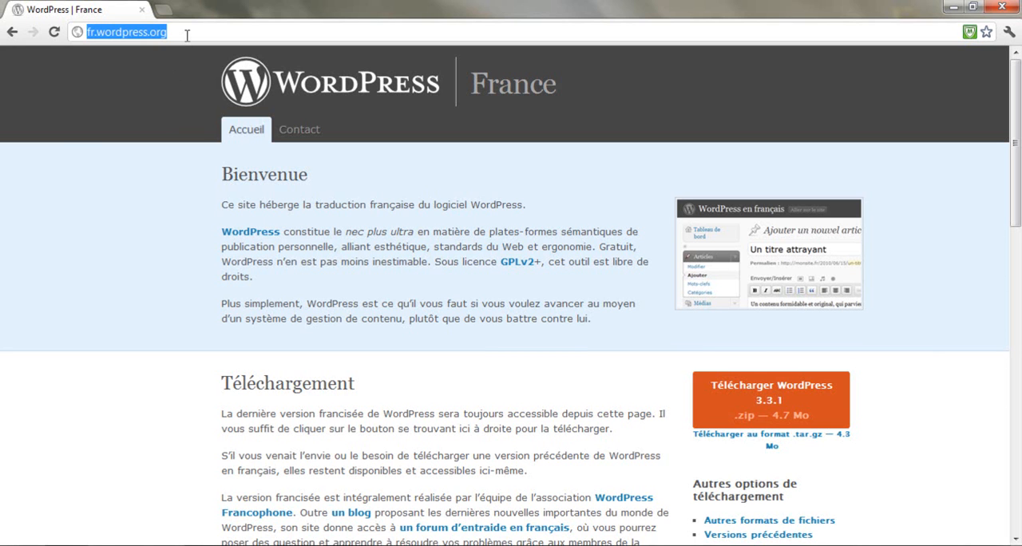
{"action": "type", "text": "olympe-network.com"}
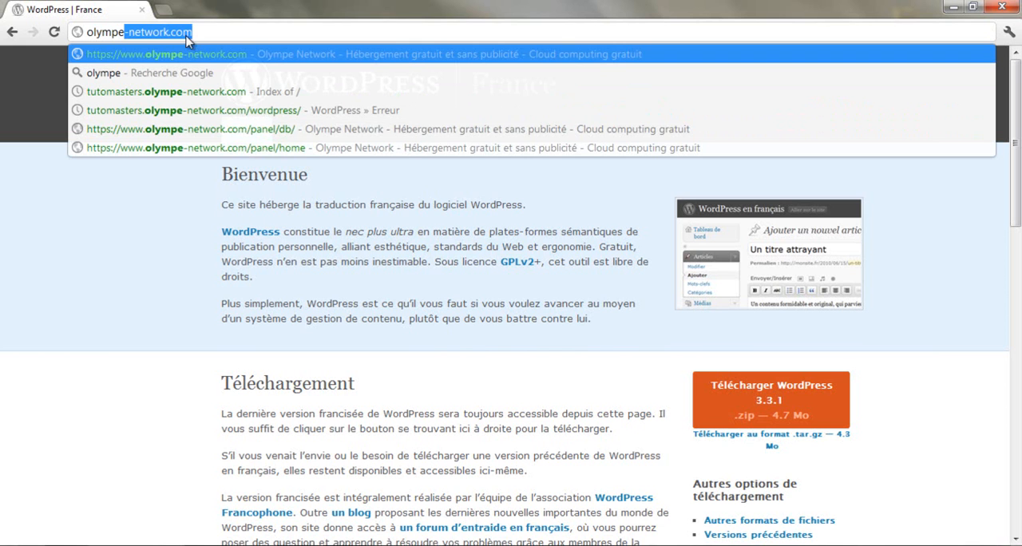
{"action": "key", "text": "Return"}
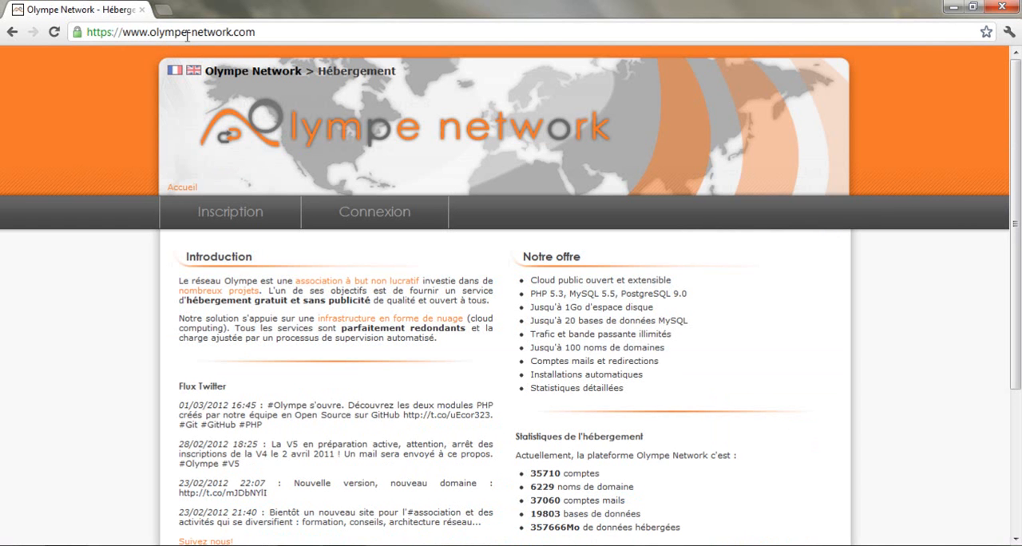
{"action": "left_click", "coordinate": [376, 221]}
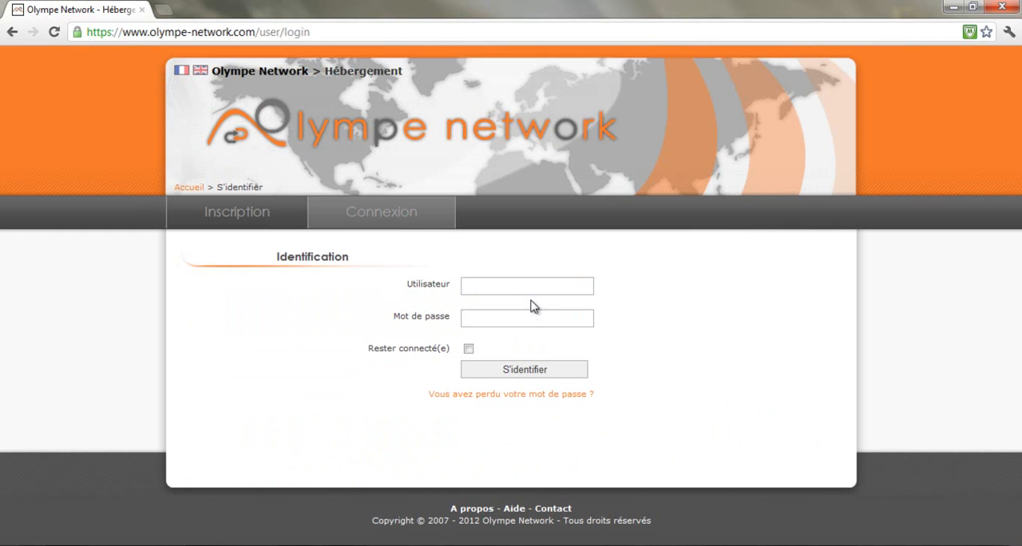
Sign in to the Olympe Network hosting panel with the account's user name and password
{"action": "left_click", "coordinate": [530, 293]}
{"action": "type", "text": "tutomaste"}
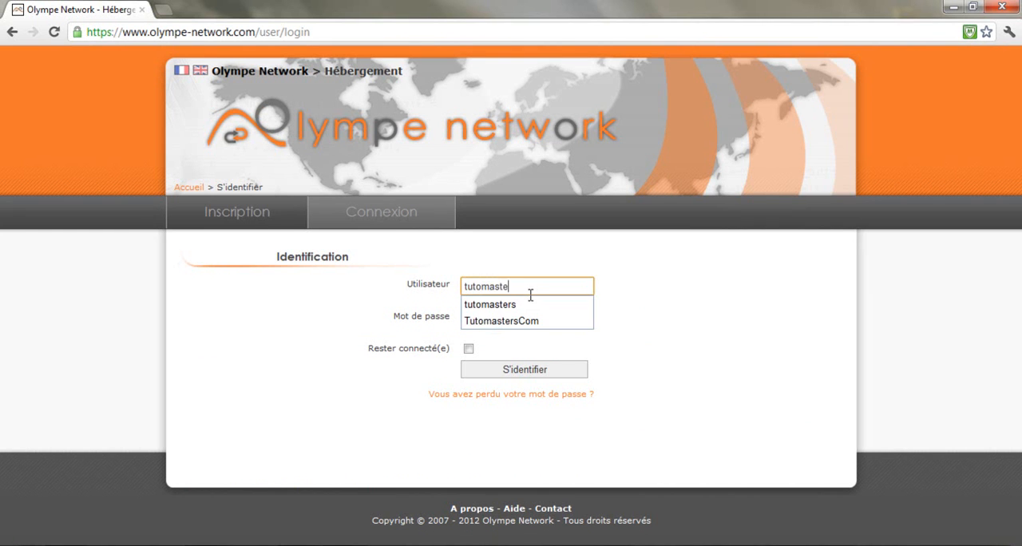
{"action": "type", "text": "rs"}
{"action": "key", "text": "Tab"}
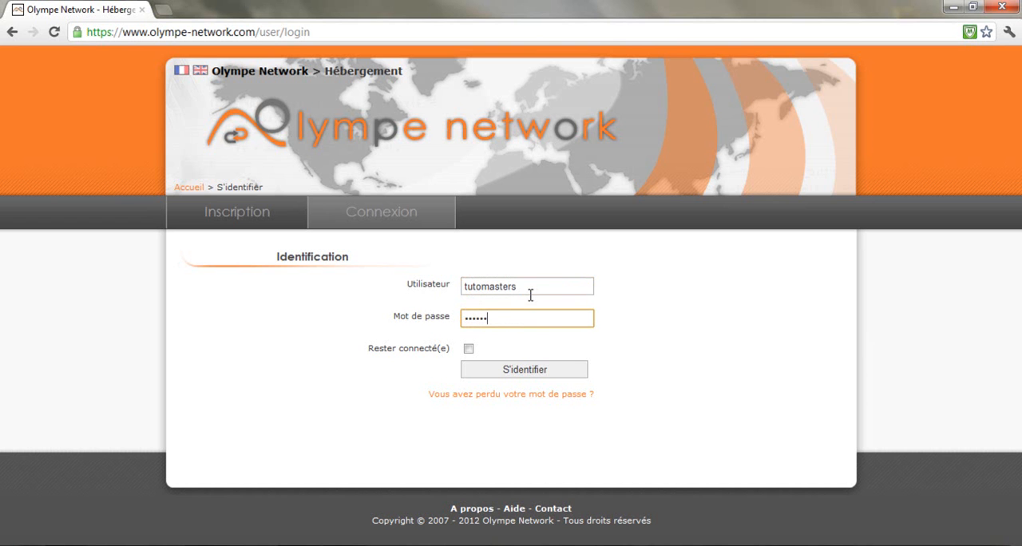
{"action": "key", "text": "Return"}
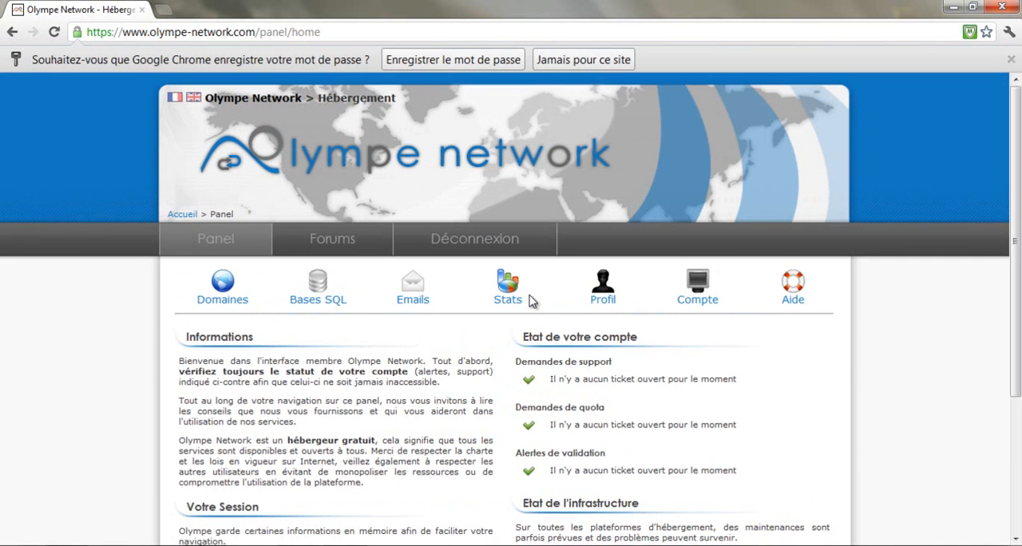
Find the FAQ help topic on transferring a site with an FTP client and read its server and login details
{"action": "scroll", "coordinate": [528, 211], "scroll_direction": "down", "scroll_amount": 3}
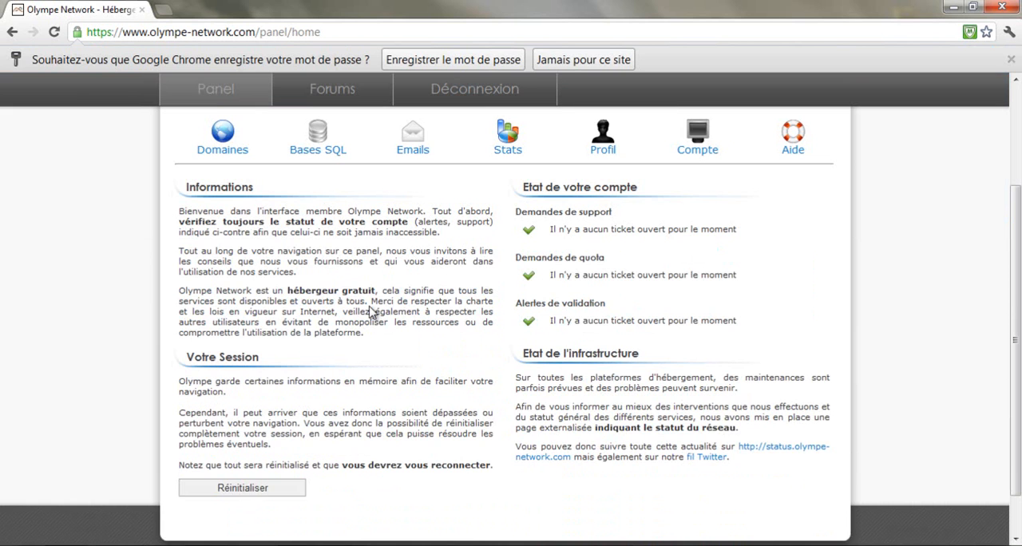
{"action": "scroll", "coordinate": [377, 341], "scroll_direction": "up", "scroll_amount": 2}
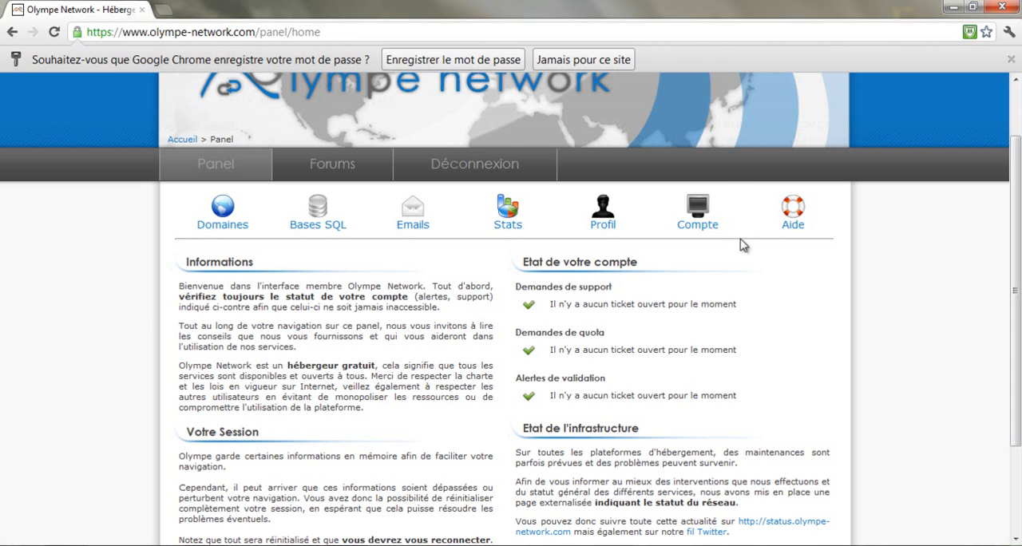
{"action": "left_click", "coordinate": [793, 217]}
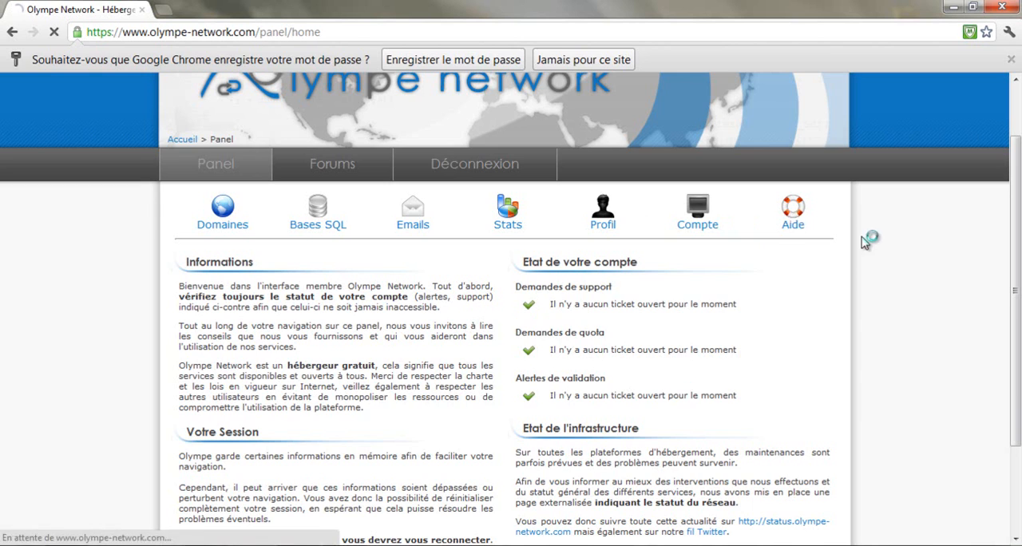
{"action": "left_click", "coordinate": [220, 327]}
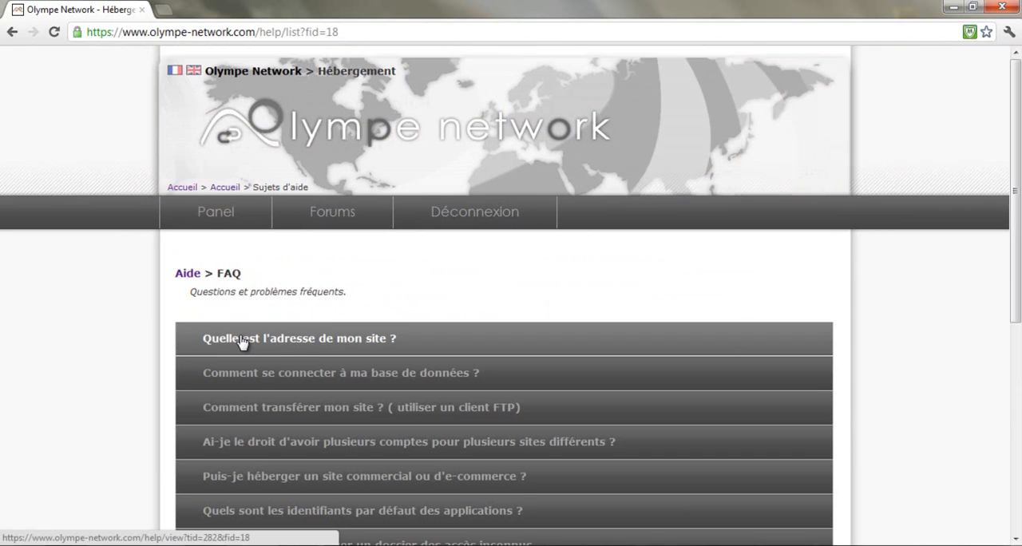
{"action": "left_click", "coordinate": [312, 420]}
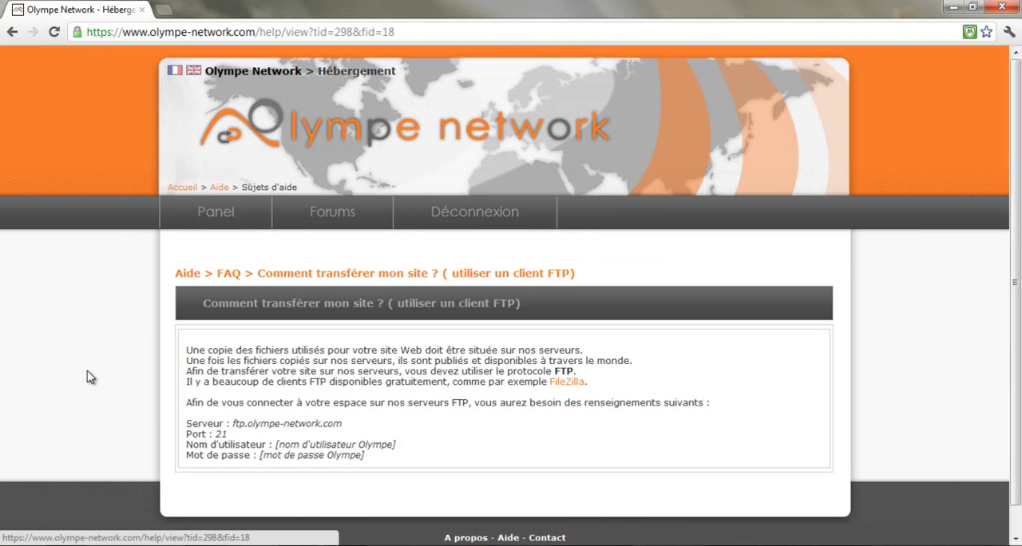
{"action": "scroll", "coordinate": [89, 372], "scroll_direction": "down", "scroll_amount": 1}
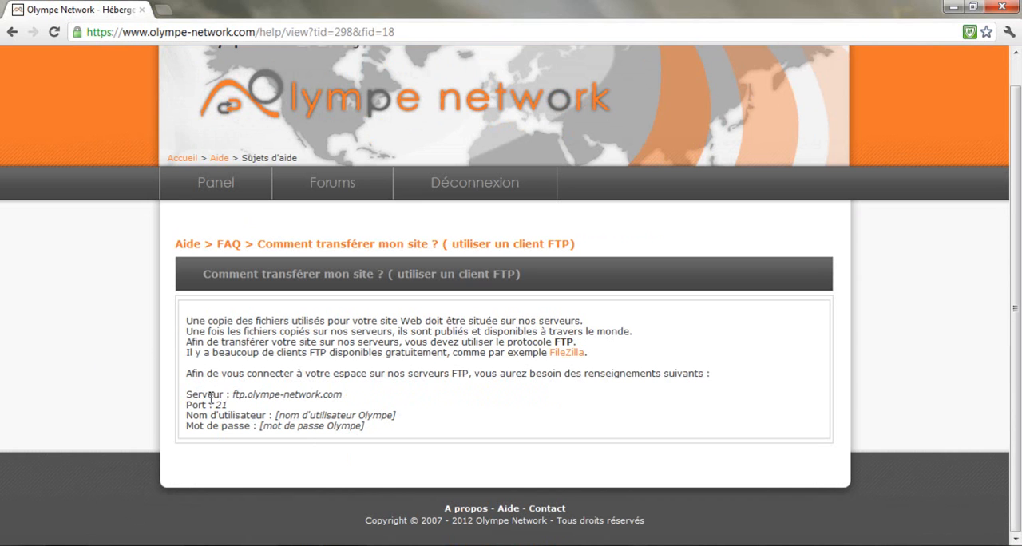
{"action": "left_click_drag", "start_coordinate": [188, 395], "coordinate": [356, 393]}
{"action": "left_click_drag", "start_coordinate": [273, 416], "coordinate": [405, 422]}
{"action": "left_click", "coordinate": [434, 417]}
Switch to FileZilla and connect to ftp.olympe-network.com with the hosting account's user name and password
{"action": "left_click", "coordinate": [297, 545]}
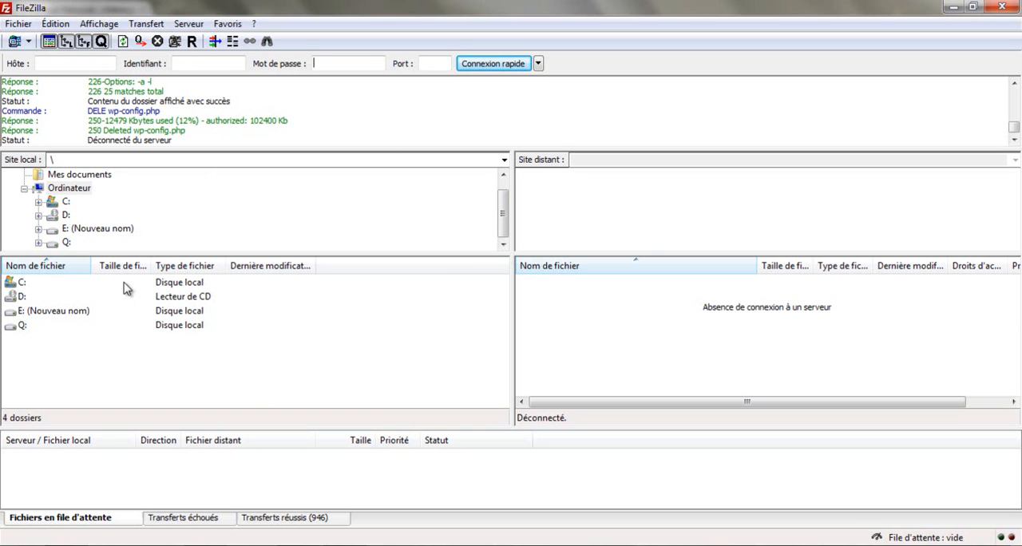
{"action": "left_click", "coordinate": [72, 65]}
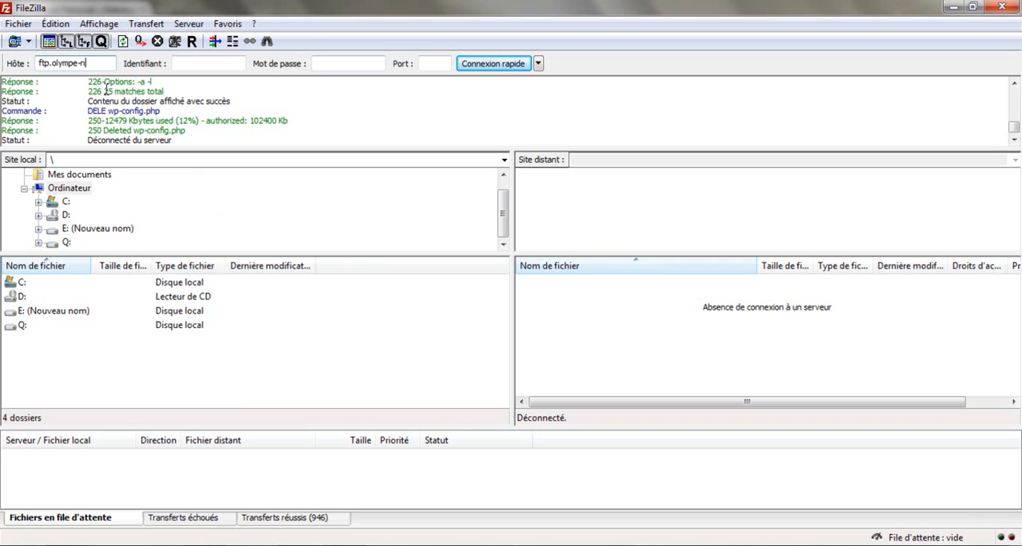
{"action": "type", "text": ".com"}
{"action": "key", "text": "Tab"}
{"action": "type", "text": "tutomasters"}
{"action": "key", "text": "Tab"}
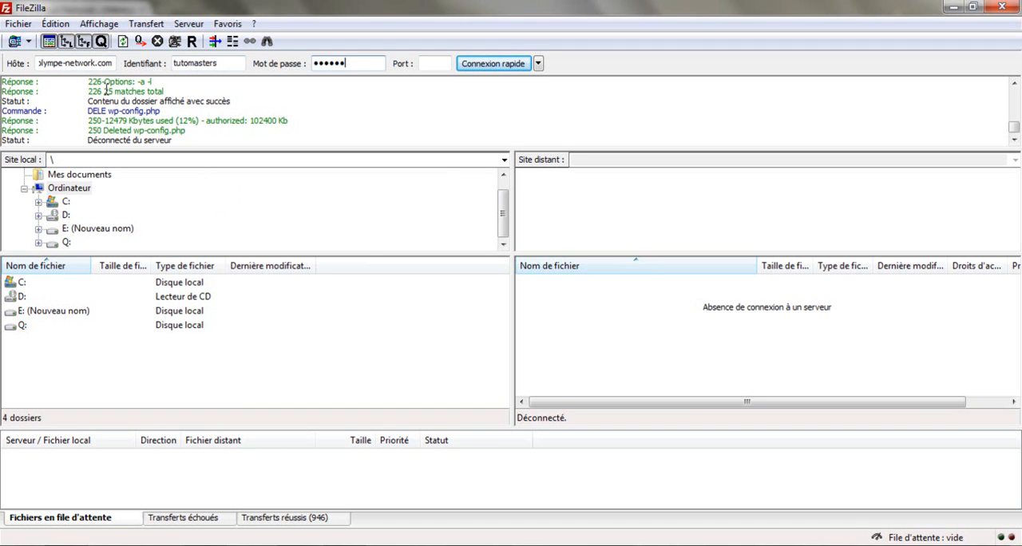
{"action": "left_click", "coordinate": [475, 64]}
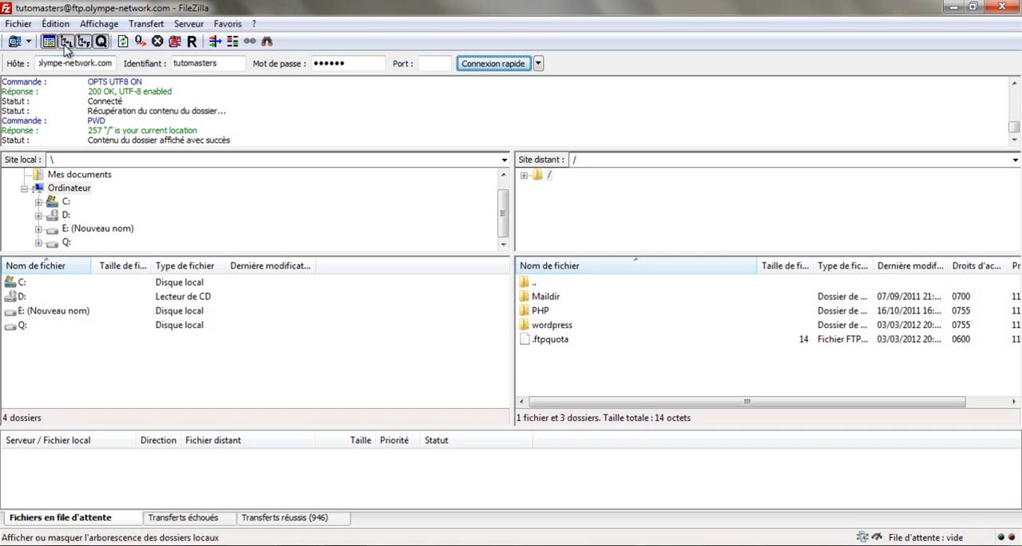
Minimize the browser behind FileZilla to uncover the desktop and bring FileZilla back to full size
{"action": "left_click_drag", "start_coordinate": [112, 10], "coordinate": [367, 48]}
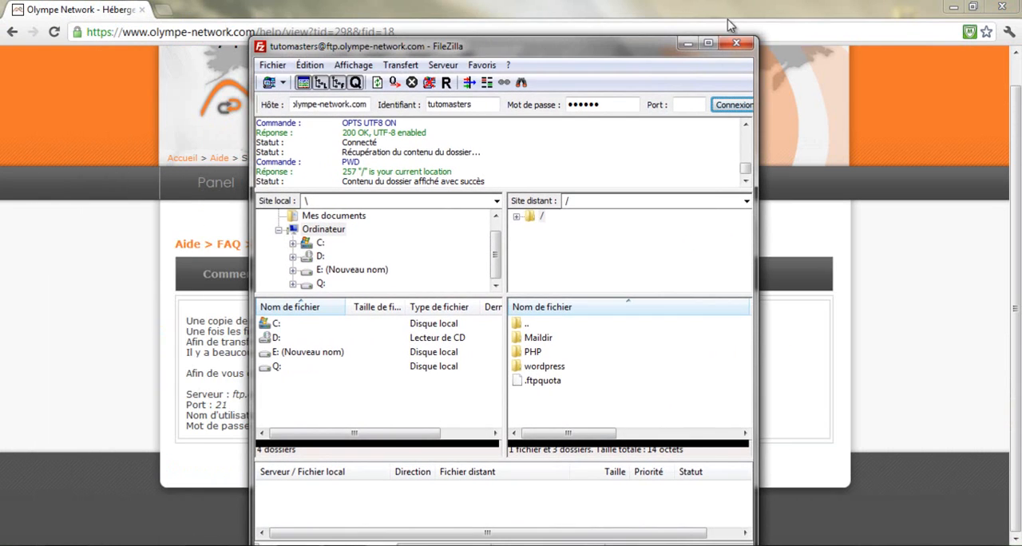
{"action": "left_click", "coordinate": [953, 7]}
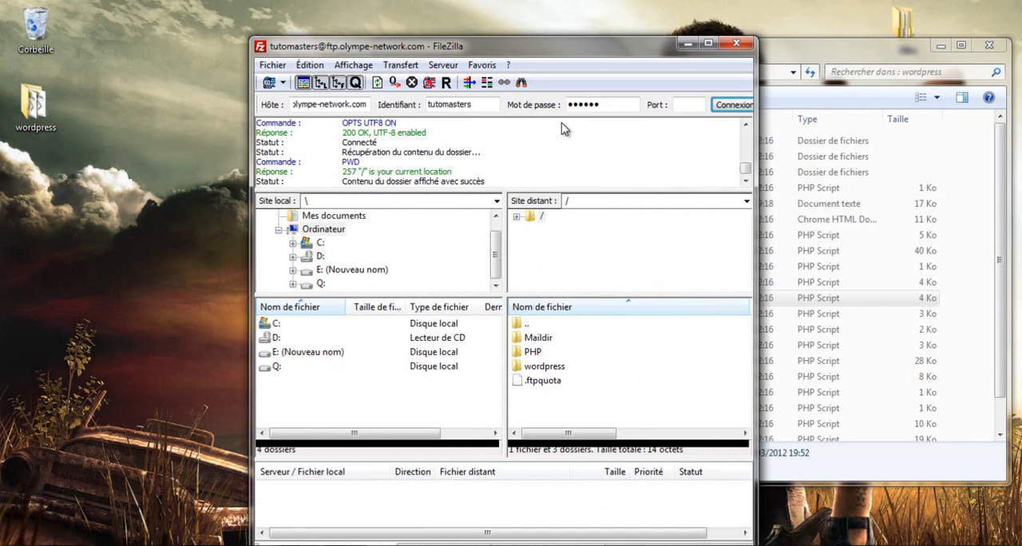
{"action": "double_click", "coordinate": [565, 48]}
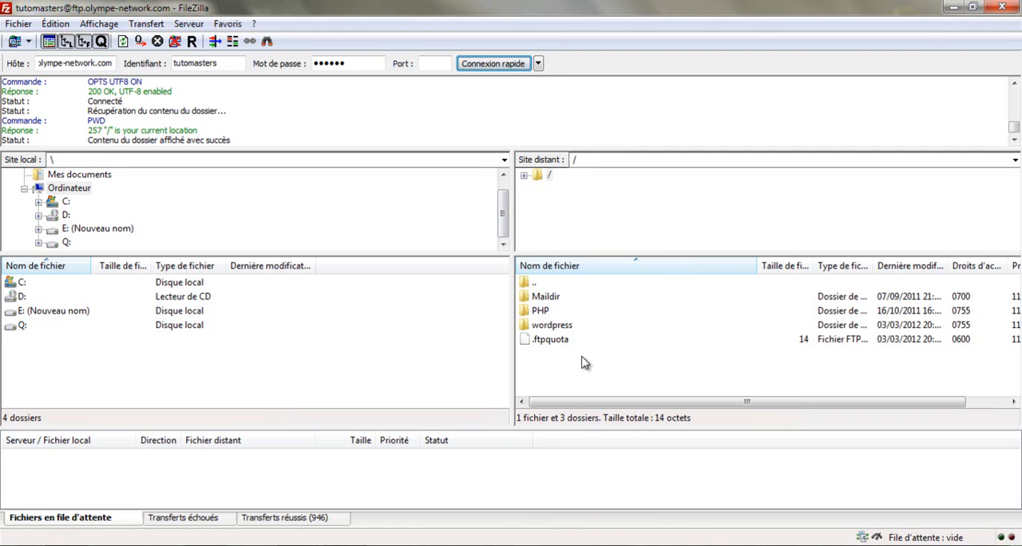
Open the wordpress folder on the remote server and look through the WordPress files it contains
{"action": "double_click", "coordinate": [559, 327]}
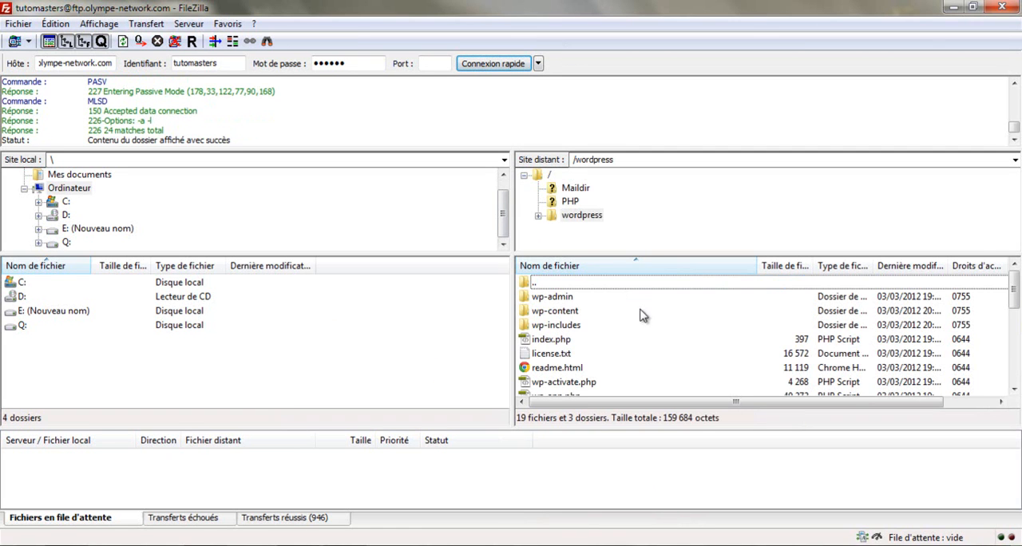
{"action": "scroll", "coordinate": [593, 339], "scroll_direction": "down", "scroll_amount": 2}
{"action": "scroll", "coordinate": [593, 340], "scroll_direction": "down", "scroll_amount": 3}
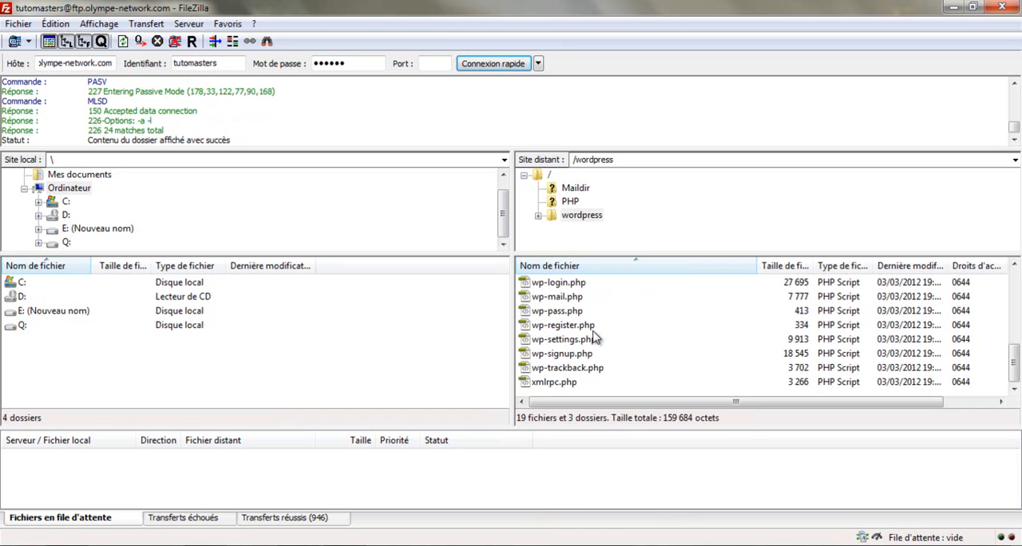
{"action": "scroll", "coordinate": [597, 356], "scroll_direction": "up", "scroll_amount": 3}
{"action": "scroll", "coordinate": [598, 372], "scroll_direction": "up", "scroll_amount": 2}
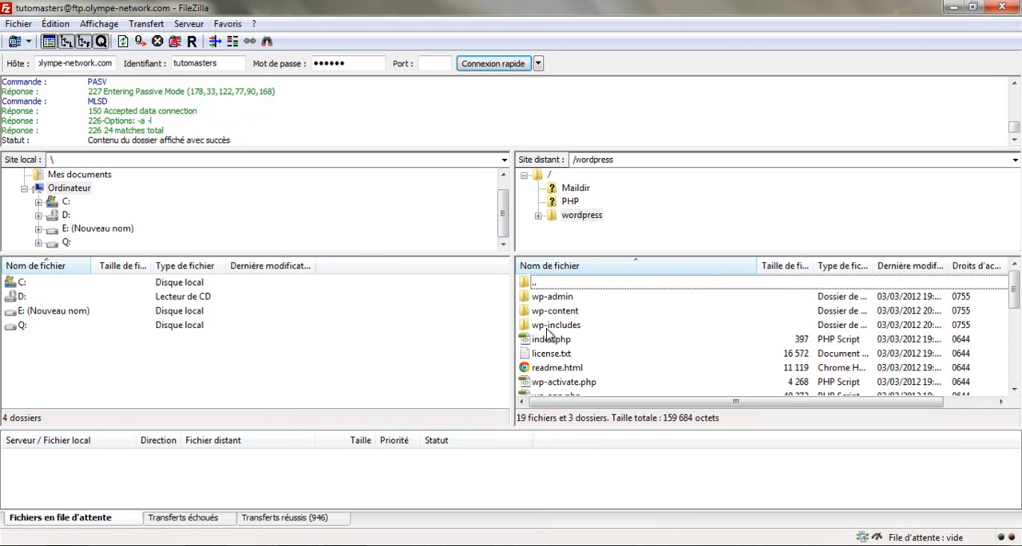
{"action": "scroll", "coordinate": [587, 342], "scroll_direction": "down", "scroll_amount": 5}
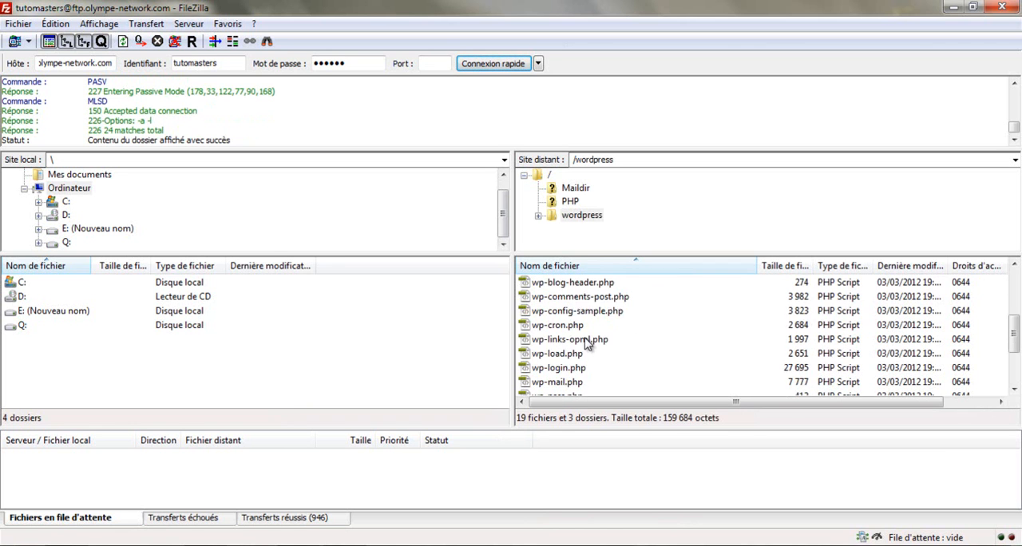
Shrink the FileZilla window to reach the desktop's wordpress folder, select the folder and return FileZilla to full size
{"action": "left_click_drag", "start_coordinate": [364, 14], "coordinate": [558, 57]}
{"action": "left_click_drag", "start_coordinate": [526, 52], "coordinate": [522, 37]}
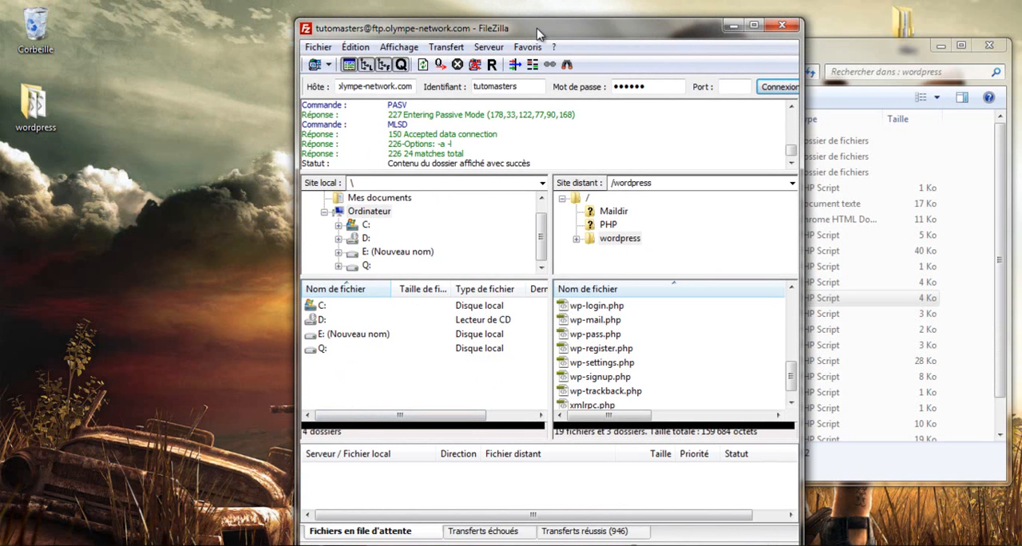
{"action": "mouse_move", "coordinate": [22, 114]}
{"action": "left_mouse_down"}
{"action": "mouse_move", "coordinate": [75, 116]}
{"action": "mouse_move", "coordinate": [41, 114]}
{"action": "mouse_move", "coordinate": [148, 178]}
{"action": "mouse_move", "coordinate": [514, 313]}
{"action": "mouse_move", "coordinate": [676, 227]}
{"action": "mouse_move", "coordinate": [666, 199]}
{"action": "mouse_move", "coordinate": [652, 216]}
{"action": "mouse_move", "coordinate": [597, 202]}
{"action": "mouse_move", "coordinate": [608, 233]}
{"action": "mouse_move", "coordinate": [600, 254]}
{"action": "mouse_move", "coordinate": [35, 109]}
{"action": "left_mouse_up"}
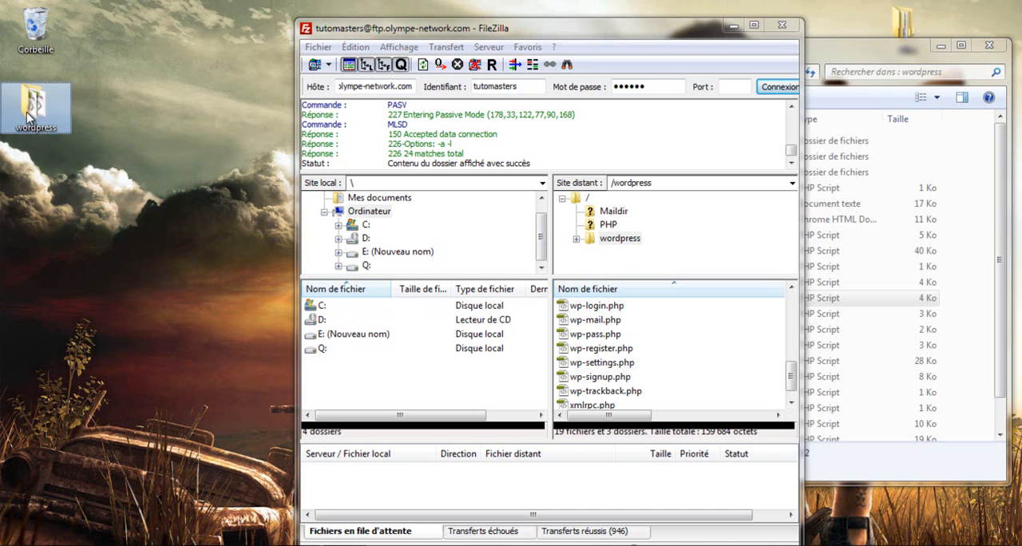
{"action": "double_click", "coordinate": [445, 32]}
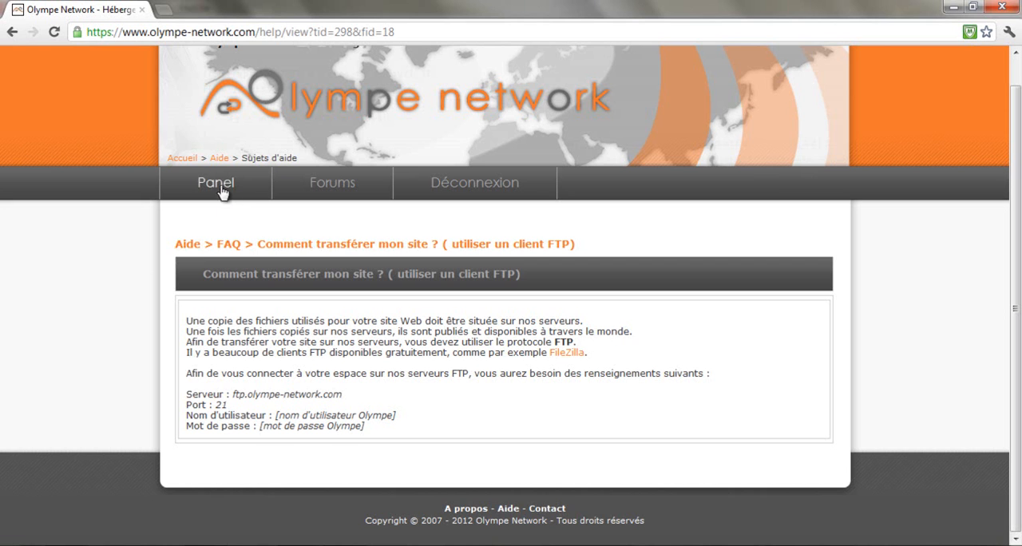
Start adding an SQL database from the hosting panel, naming it blog and entering the database password
{"action": "left_click", "coordinate": [229, 195]}
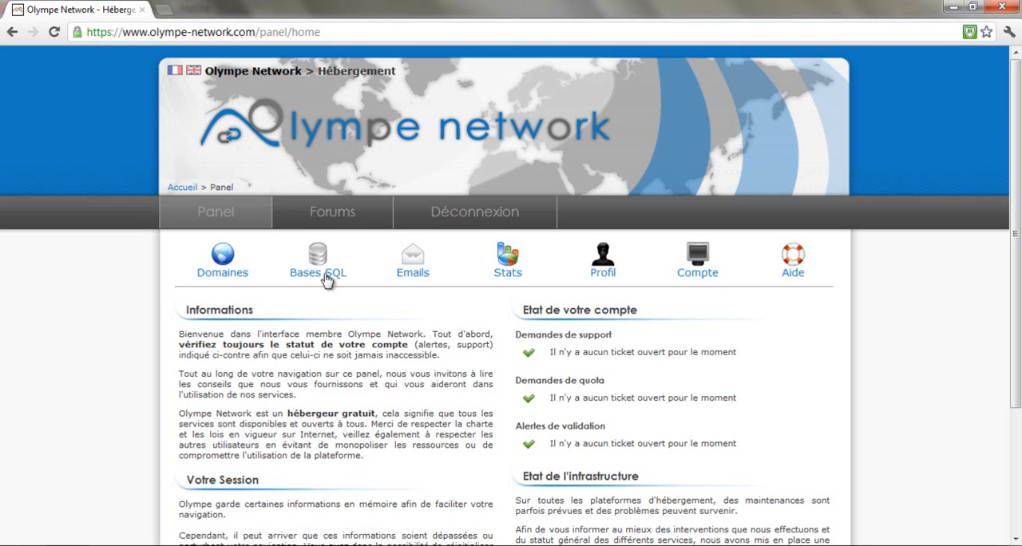
{"action": "left_click", "coordinate": [326, 276]}
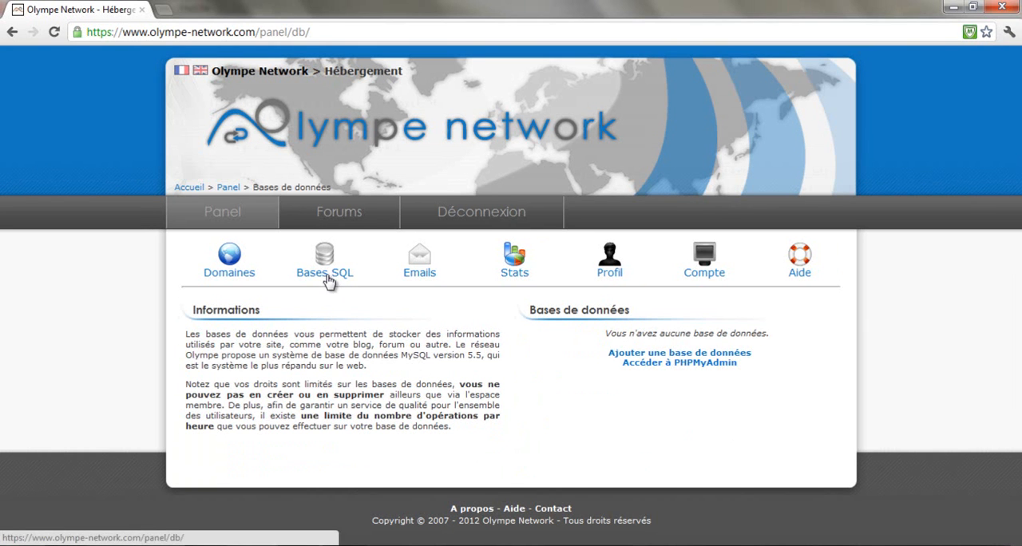
{"action": "left_click", "coordinate": [739, 357]}
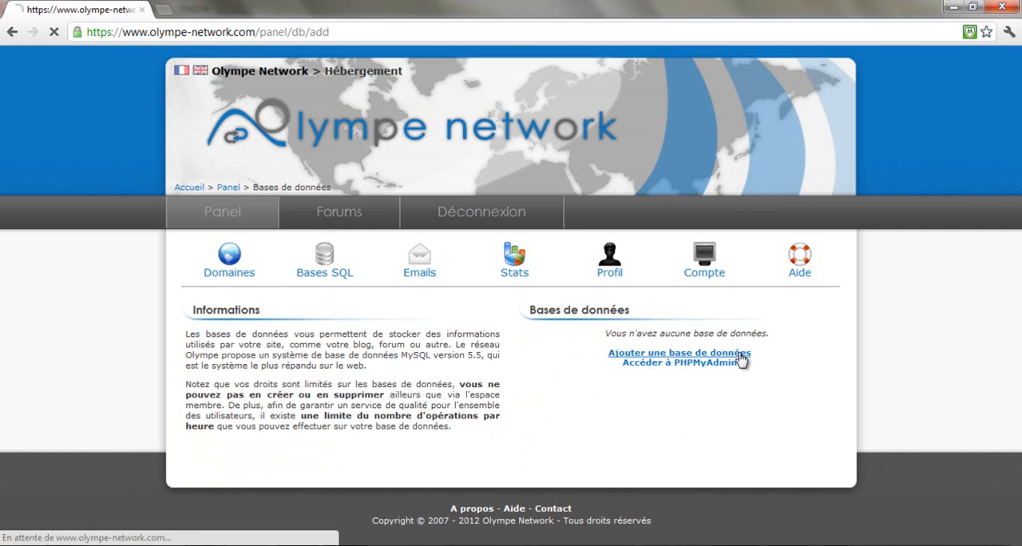
{"action": "left_click", "coordinate": [655, 291]}
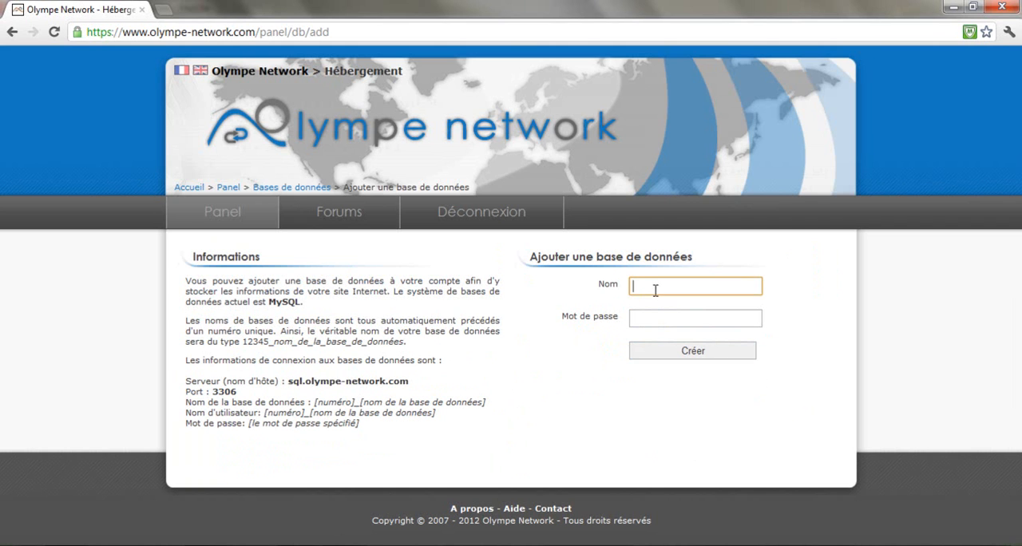
{"action": "type", "text": "blog"}
{"action": "key", "text": "Tab"}
{"action": "type", "text": "1234"}
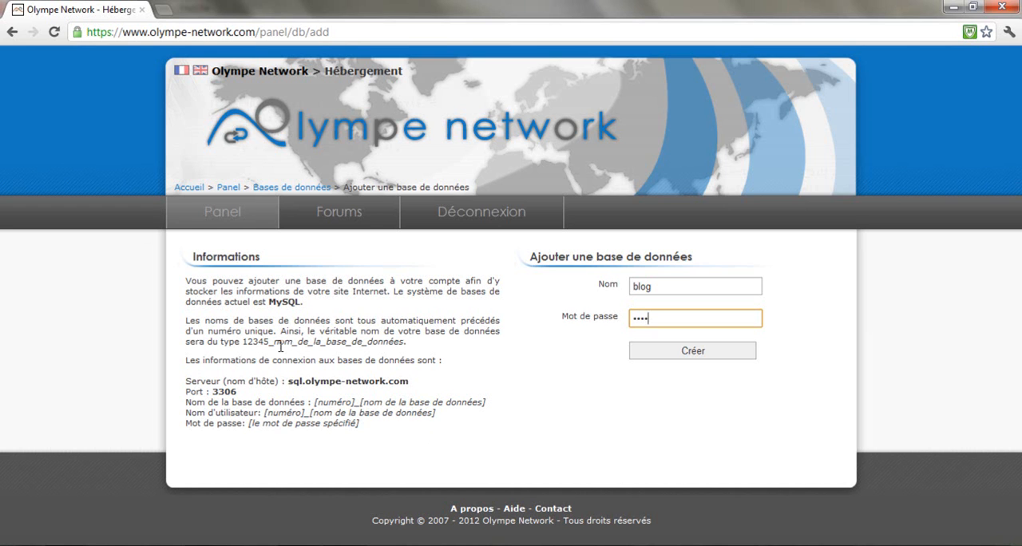
Examine the database connection details, covering the server host name, the port and the format of the database name
{"action": "left_click_drag", "start_coordinate": [190, 360], "coordinate": [467, 367]}
{"action": "left_click", "coordinate": [304, 372]}
{"action": "left_click_drag", "start_coordinate": [192, 382], "coordinate": [444, 388]}
{"action": "left_click", "coordinate": [447, 388]}
{"action": "left_click_drag", "start_coordinate": [192, 391], "coordinate": [274, 398]}
{"action": "left_click", "coordinate": [273, 396]}
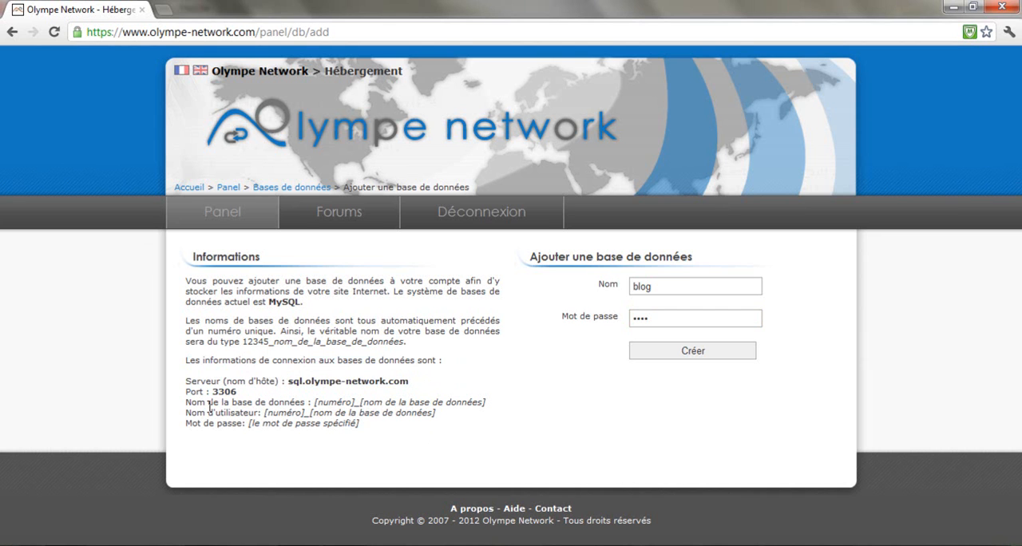
{"action": "left_click_drag", "start_coordinate": [197, 403], "coordinate": [419, 404]}
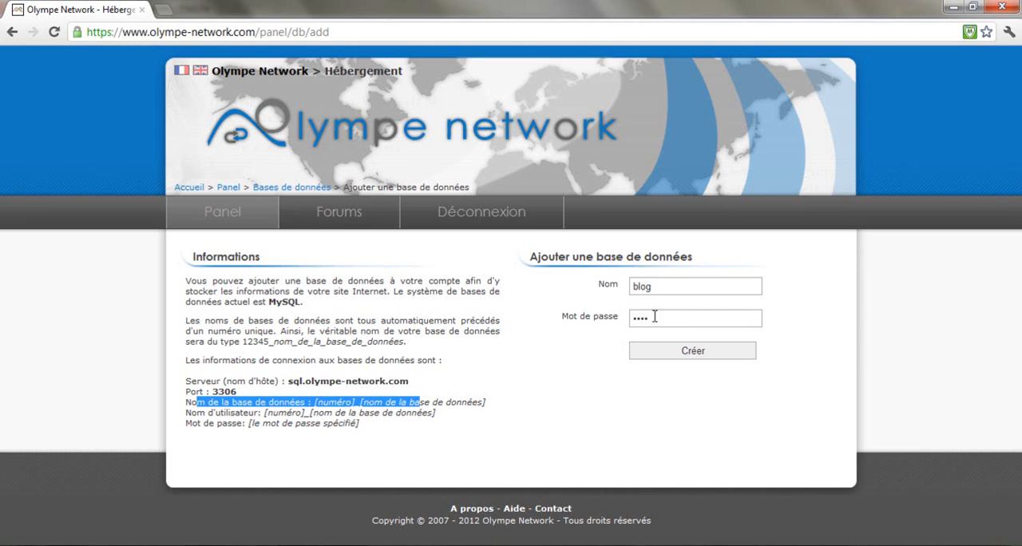
{"action": "left_click", "coordinate": [520, 377]}
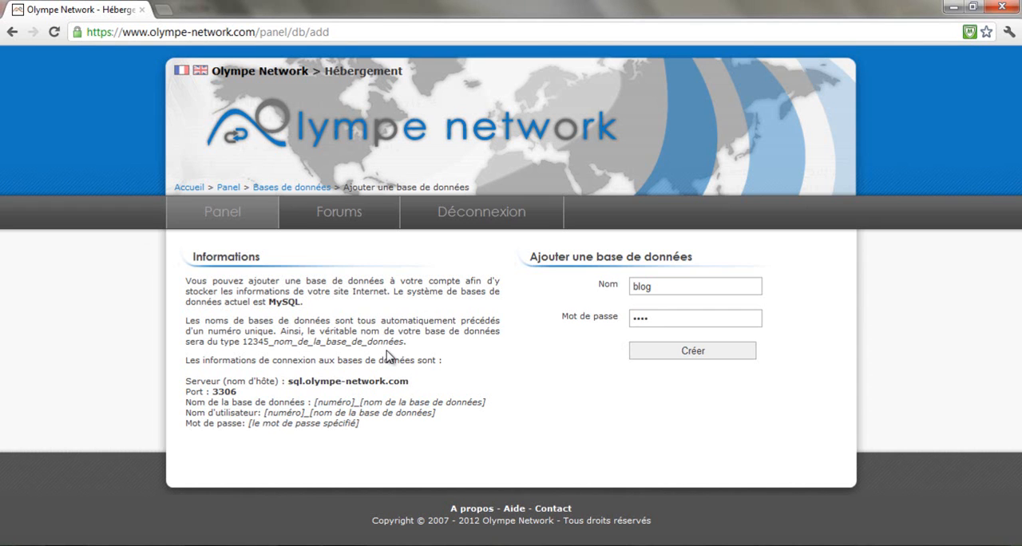
Create the database and copy its full name from the database list
{"action": "left_click", "coordinate": [688, 353]}
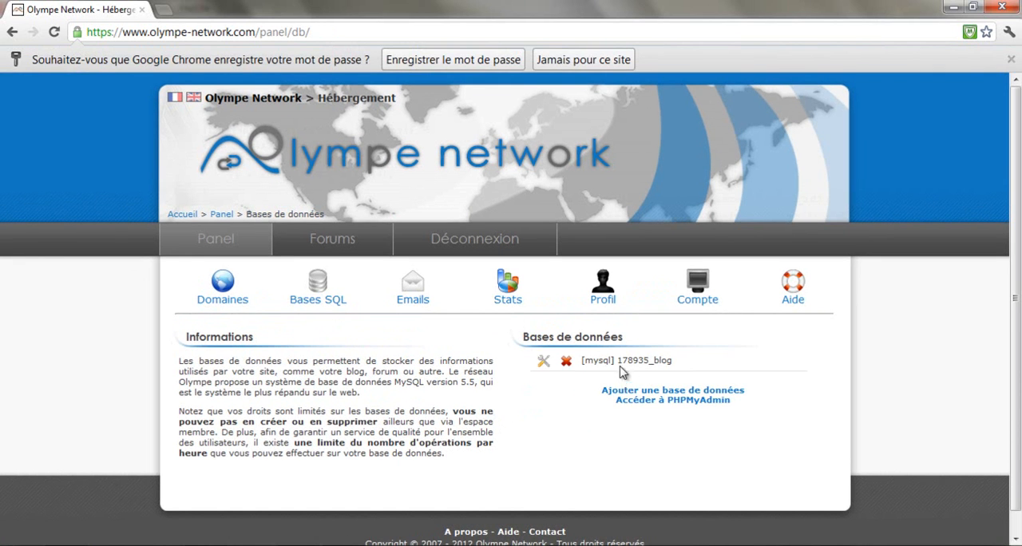
{"action": "left_click_drag", "start_coordinate": [617, 361], "coordinate": [678, 357]}
{"action": "left_click", "coordinate": [698, 363]}
{"action": "left_click_drag", "start_coordinate": [677, 361], "coordinate": [615, 361]}
{"action": "key", "text": "ctrl+c"}
{"action": "right_click", "coordinate": [635, 360]}
{"action": "left_click", "coordinate": [653, 370]}
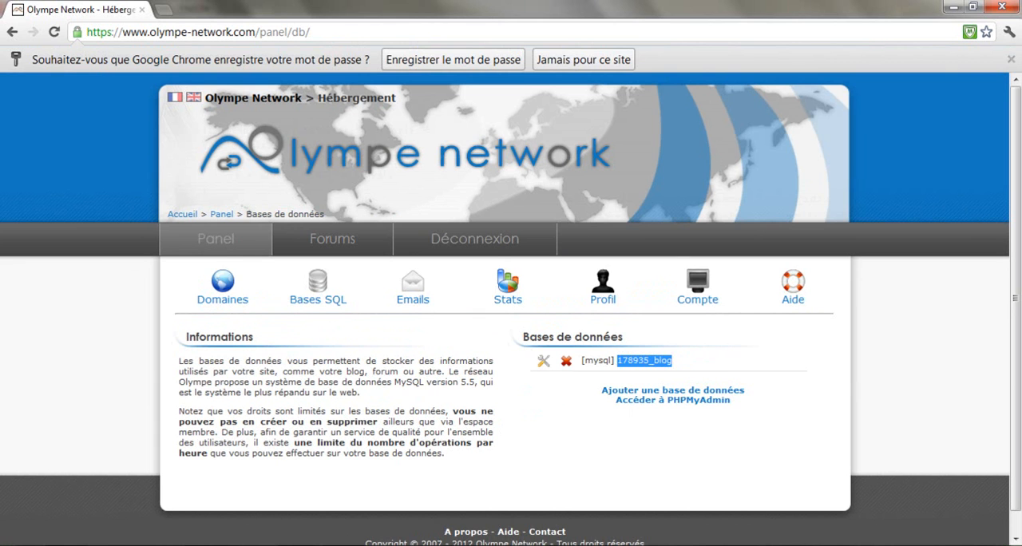
Open tutomasters.olympe-network.com/wordpress/ in a new browser tab
{"action": "left_click", "coordinate": [162, 11]}
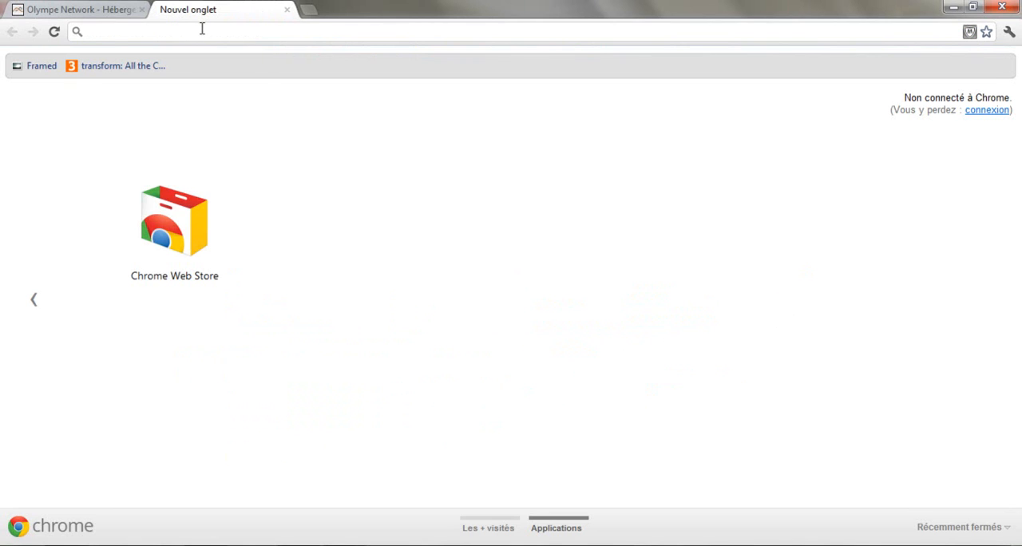
{"action": "type", "text": "tuo"}
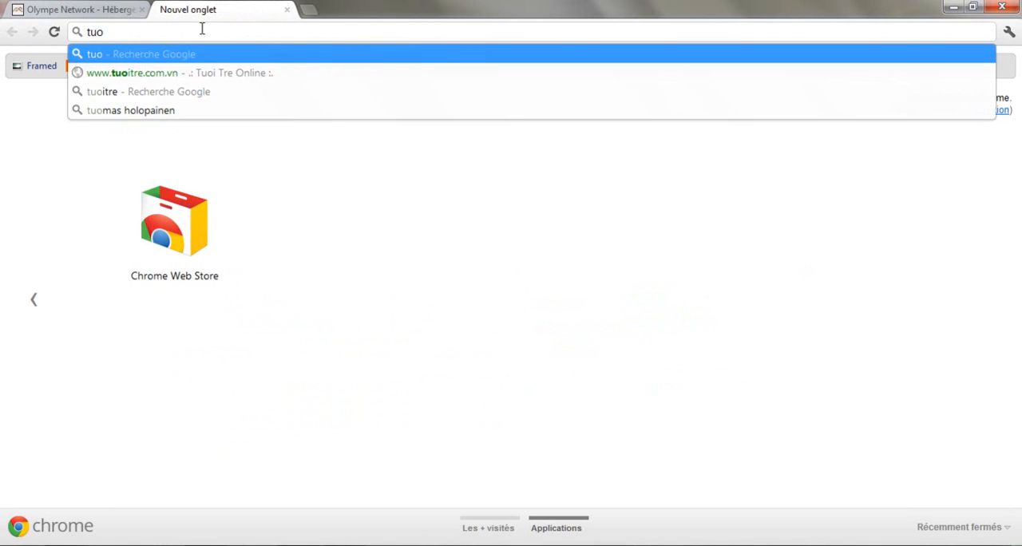
{"action": "key", "text": "BackSpace"}
{"action": "type", "text": "tomasters"}
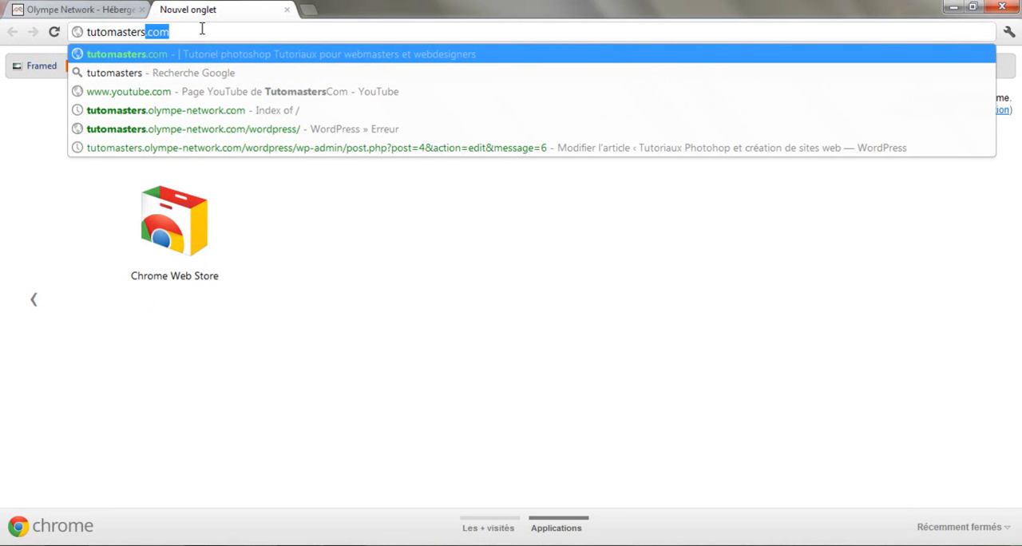
{"action": "type", "text": ".olymp"}
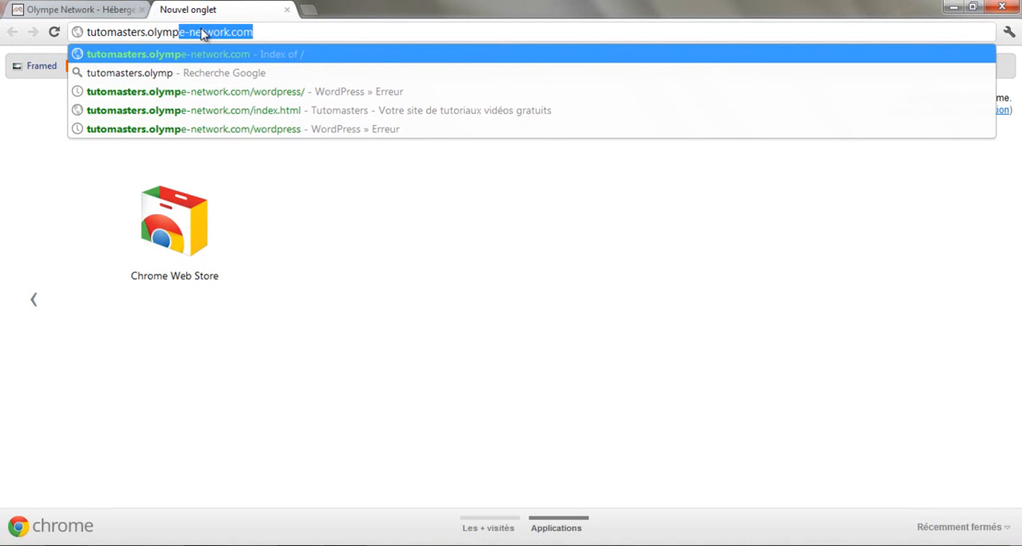
{"action": "type", "text": "e-net"}
{"action": "key", "text": "End"}
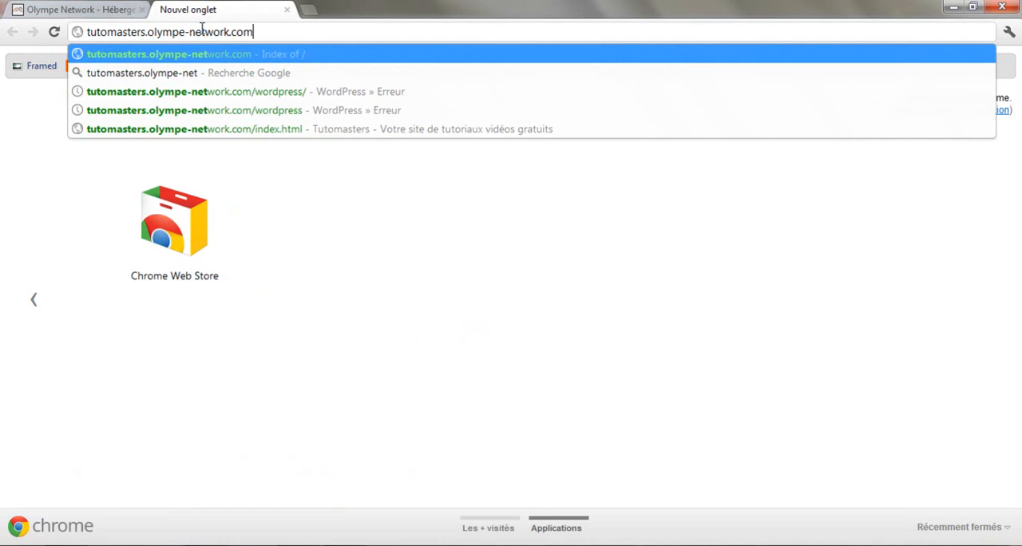
{"action": "key", "text": "Down"}
{"action": "key", "text": "Down"}
{"action": "key", "text": "Return"}
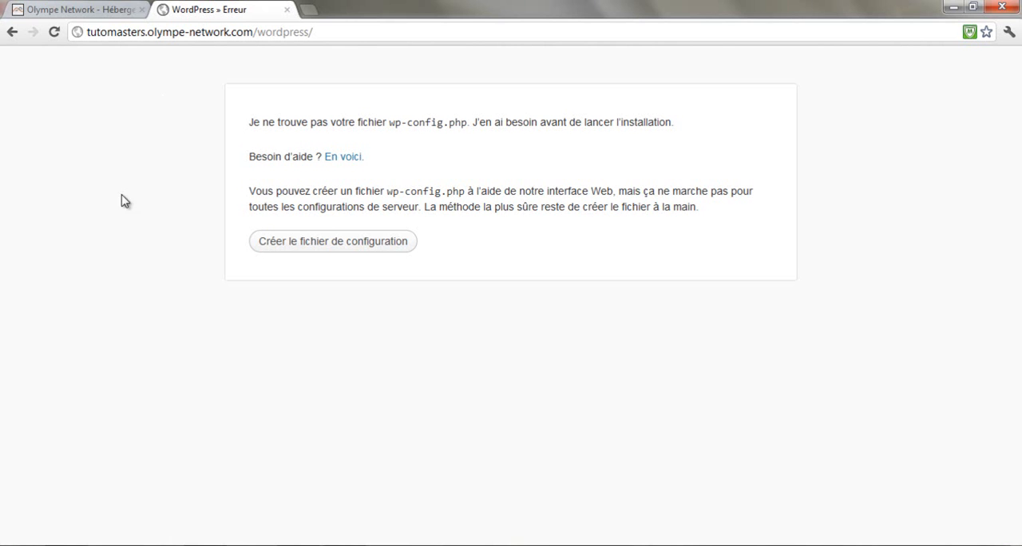
Start creating the WordPress configuration file, review the required database information and continue to the connection details form
{"action": "left_click", "coordinate": [334, 243]}
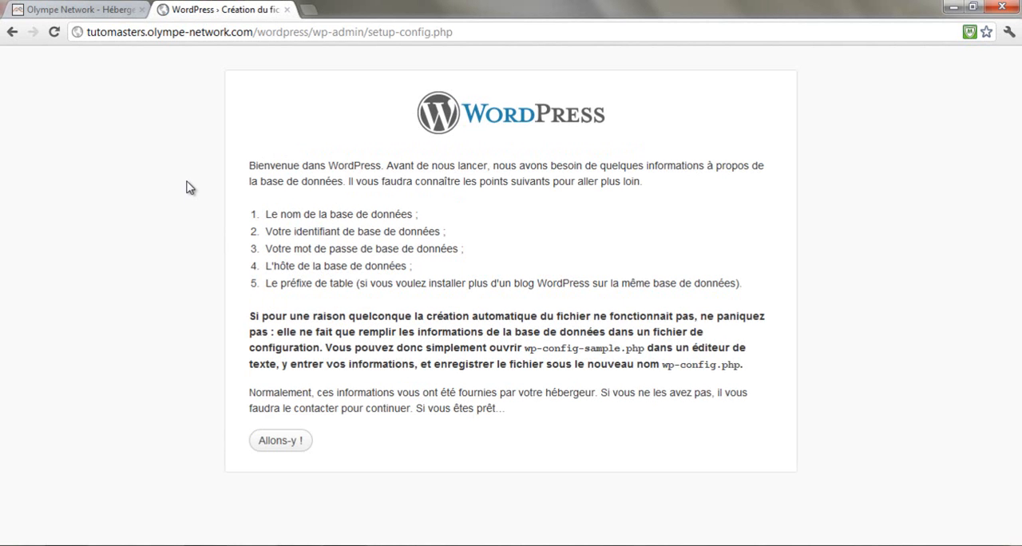
{"action": "left_click_drag", "start_coordinate": [251, 165], "coordinate": [501, 283]}
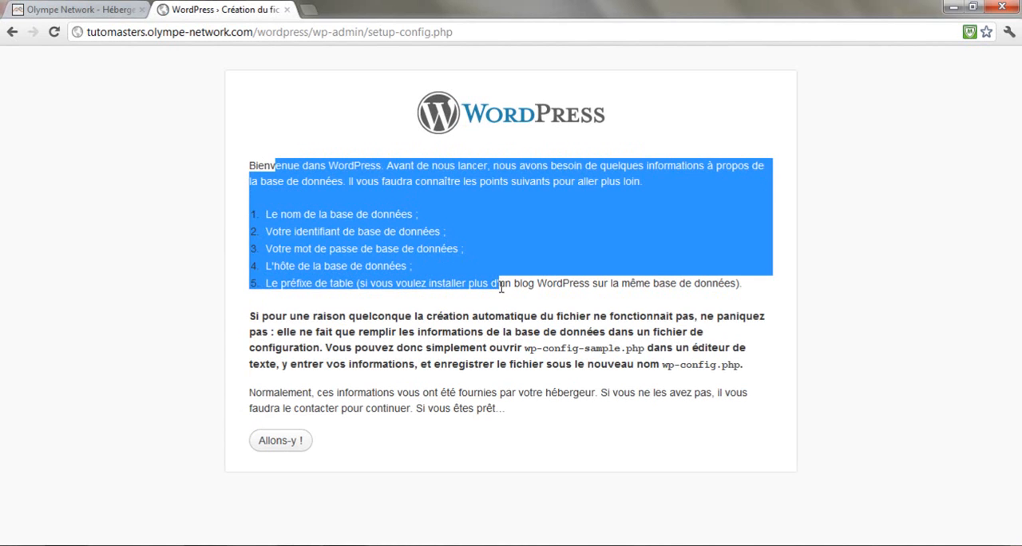
{"action": "left_click", "coordinate": [593, 310]}
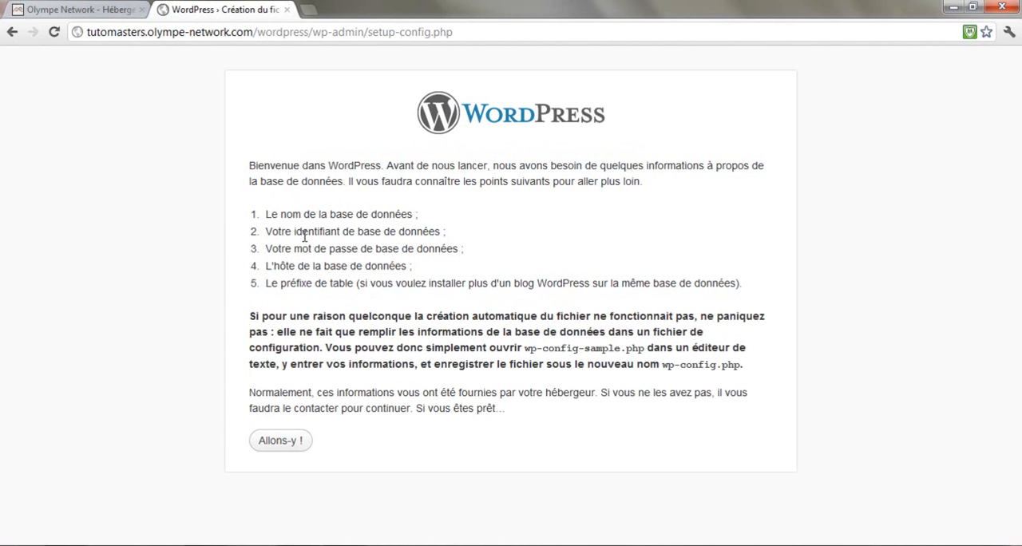
{"action": "left_click_drag", "start_coordinate": [268, 211], "coordinate": [516, 234]}
{"action": "left_click", "coordinate": [509, 237]}
{"action": "left_click", "coordinate": [281, 443]}
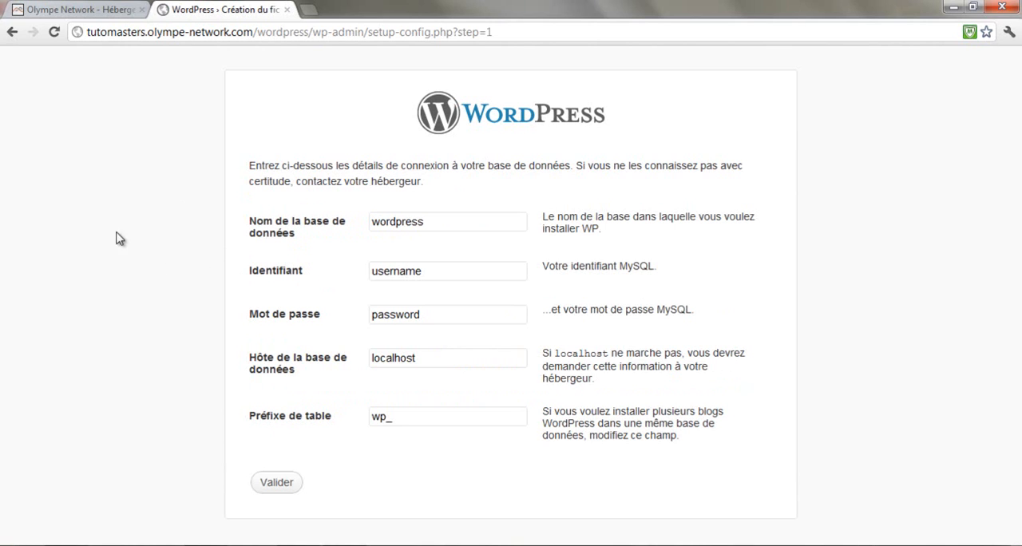
Fill in the WordPress database name and MySQL user name with the copied full database name
{"action": "left_click_drag", "start_coordinate": [440, 221], "coordinate": [274, 226]}
{"action": "key", "text": "ctrl+v"}
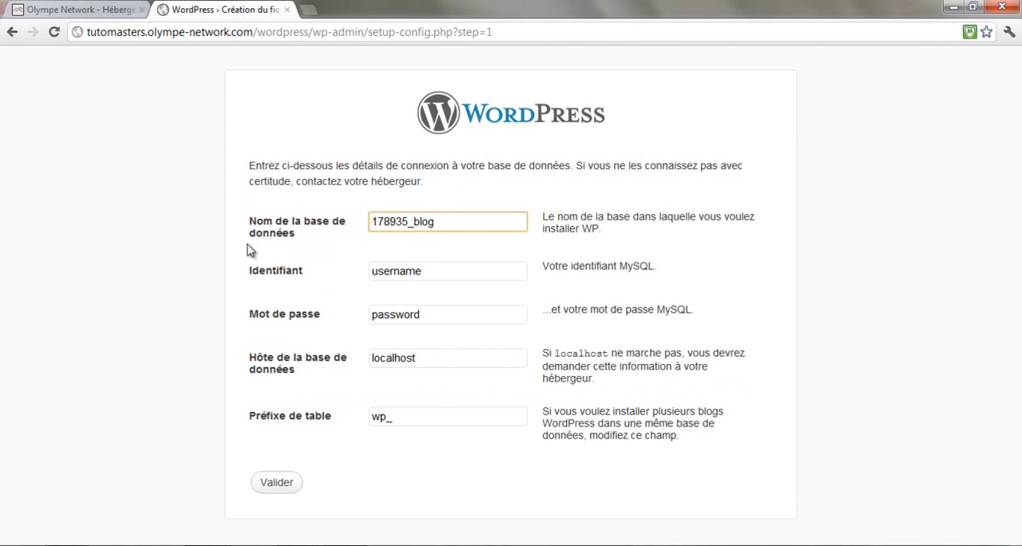
{"action": "left_click_drag", "start_coordinate": [249, 271], "coordinate": [316, 269]}
{"action": "left_click", "coordinate": [319, 271]}
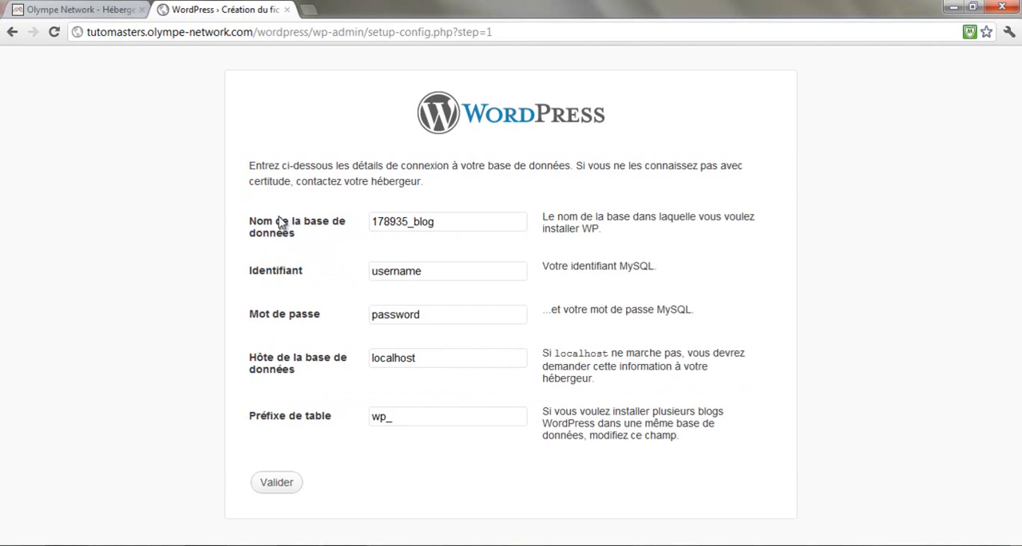
{"action": "left_click_drag", "start_coordinate": [431, 277], "coordinate": [335, 278]}
{"action": "key", "text": "ctrl+v"}
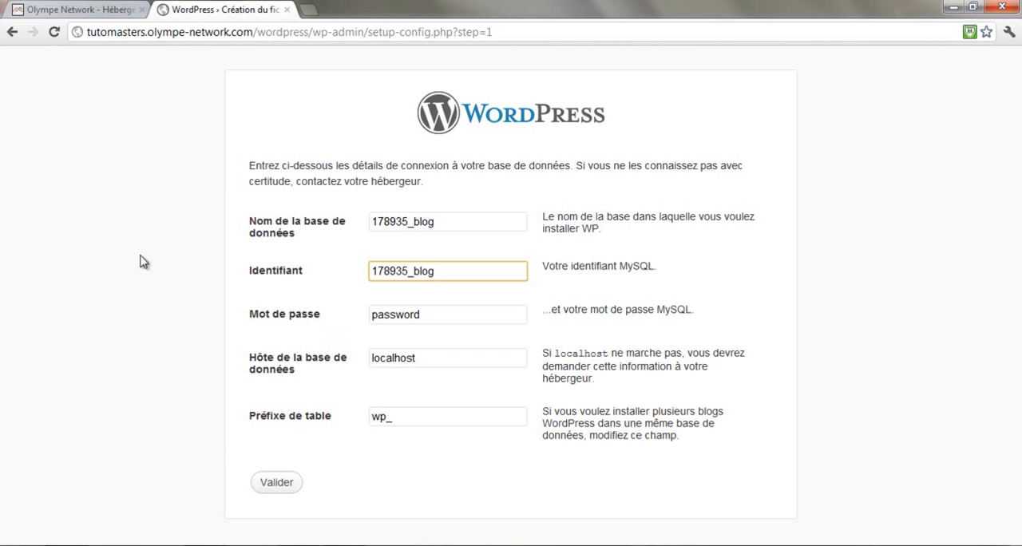
Replace the placeholder in the MySQL password field with the database password
{"action": "left_click", "coordinate": [452, 313]}
{"action": "key", "text": "ctrl+a"}
{"action": "type", "text": "blog"}
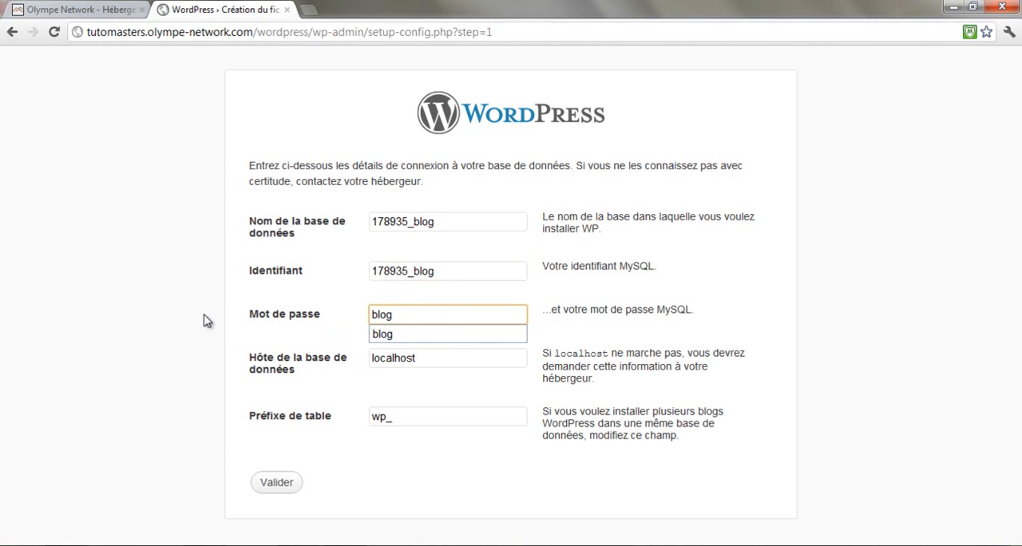
{"action": "left_click", "coordinate": [90, 271]}
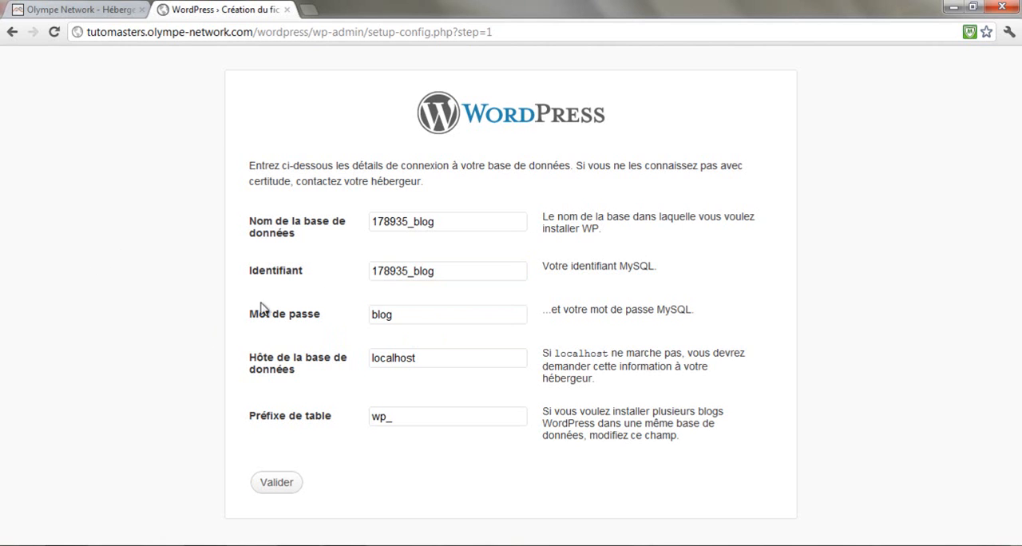
Set the database host to sql.olympe-network.com and keep the table prefix wp_
{"action": "left_click", "coordinate": [452, 356]}
{"action": "key", "text": "ctrl+a"}
{"action": "type", "text": "sql."}
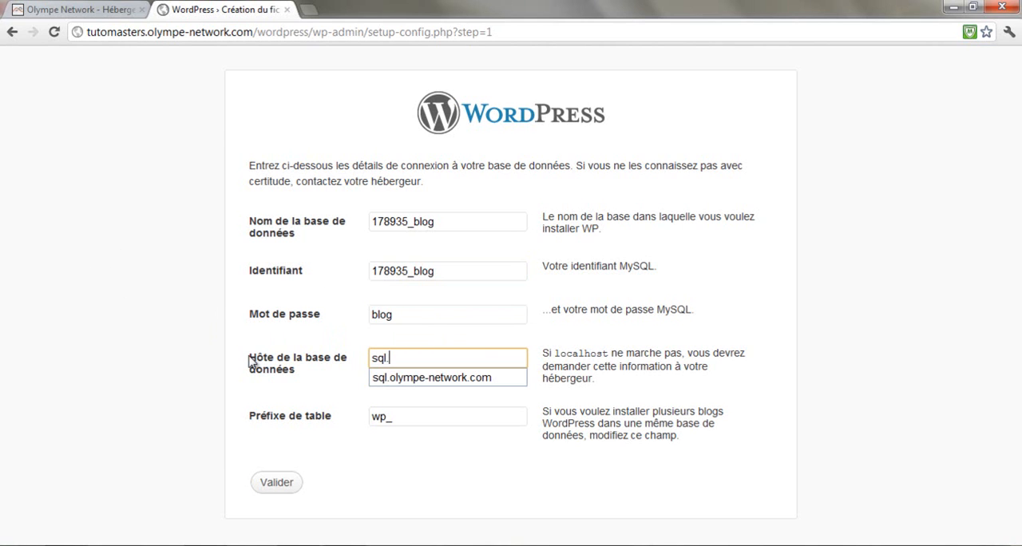
{"action": "key", "text": "Down"}
{"action": "key", "text": "Return"}
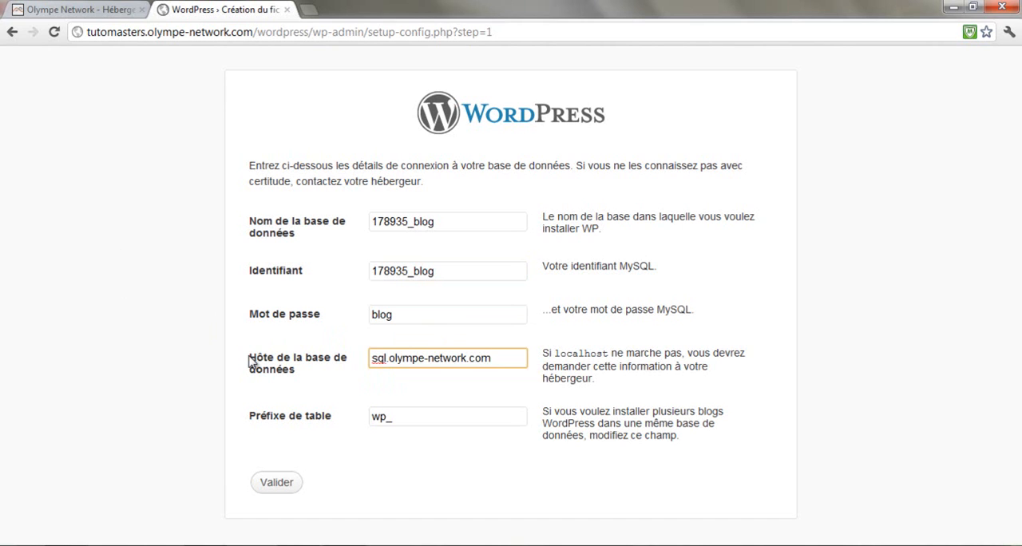
{"action": "key", "text": "Tab"}
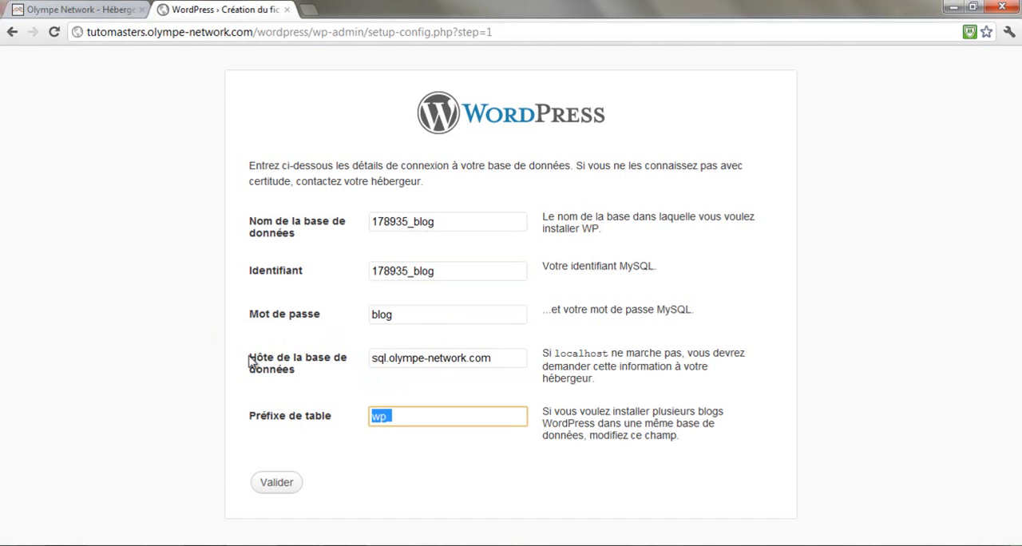
{"action": "left_click", "coordinate": [406, 420]}
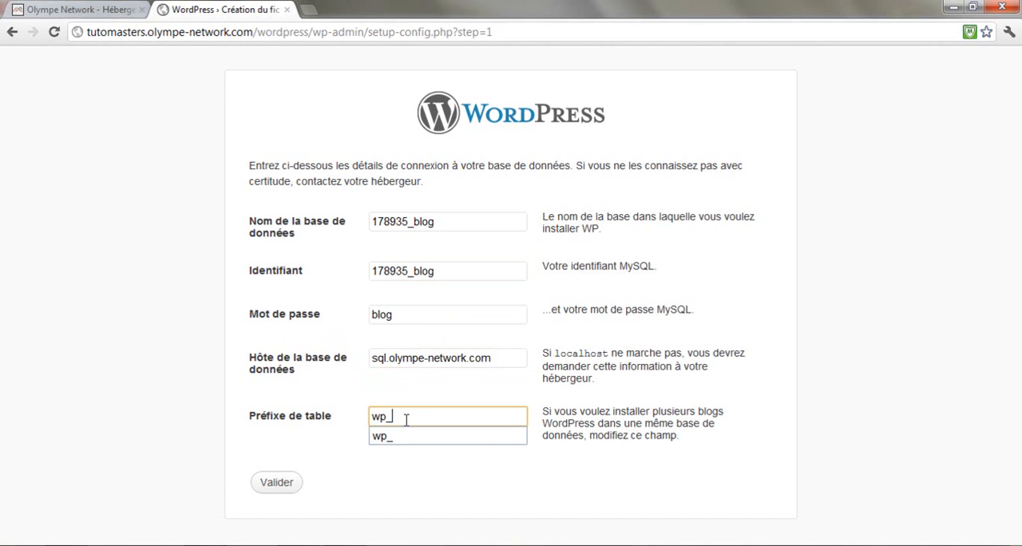
{"action": "left_click", "coordinate": [215, 399]}
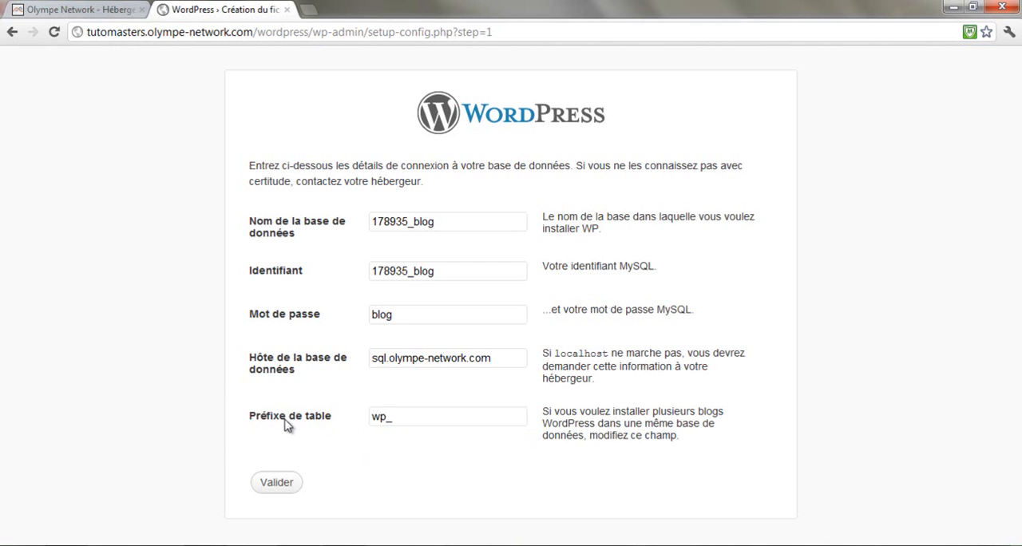
{"action": "left_click", "coordinate": [408, 419]}
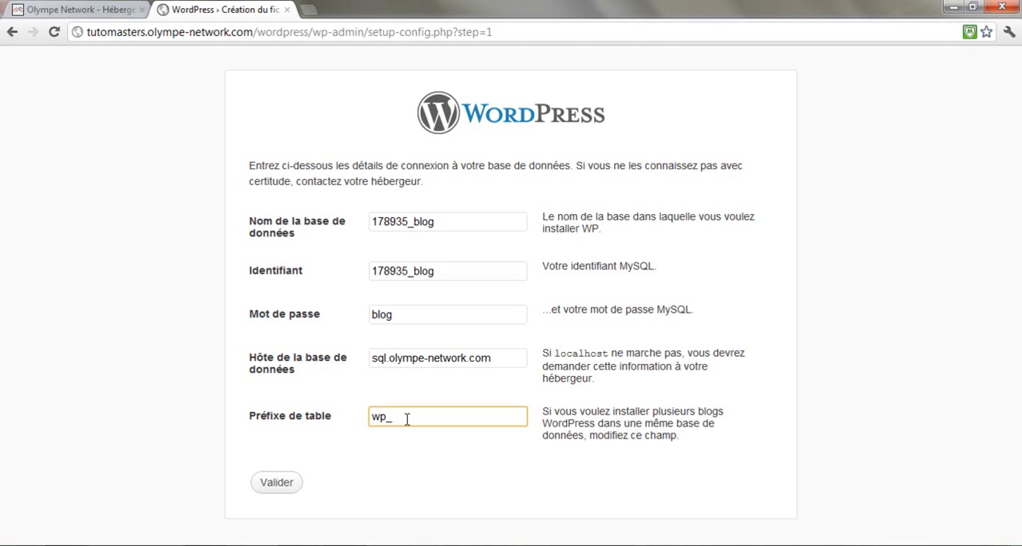
{"action": "type", "text": "user"}
{"action": "key", "text": "BackSpace"}
{"action": "key", "text": "BackSpace"}
{"action": "key", "text": "BackSpace"}
{"action": "key", "text": "BackSpace"}
{"action": "type", "text": "confi"}
{"action": "key", "text": "BackSpace"}
{"action": "key", "text": "BackSpace"}
{"action": "key", "text": "BackSpace"}
{"action": "key", "text": "BackSpace"}
{"action": "key", "text": "BackSpace"}
{"action": "left_click", "coordinate": [158, 405]}
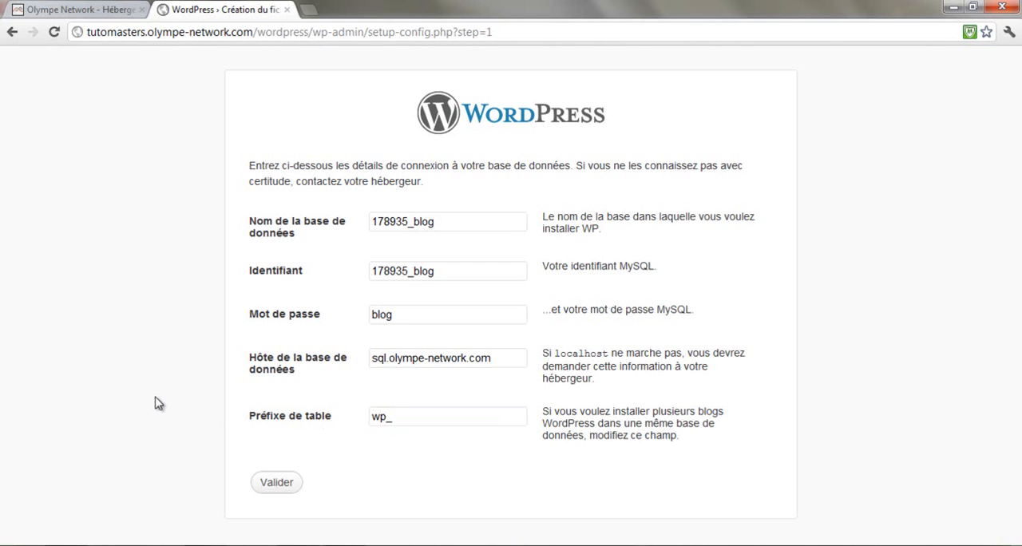
{"action": "double_click", "coordinate": [387, 421]}
{"action": "left_click", "coordinate": [251, 420]}
Submit the database connection details and launch the WordPress installation to reach the site information form
{"action": "left_click", "coordinate": [281, 483]}
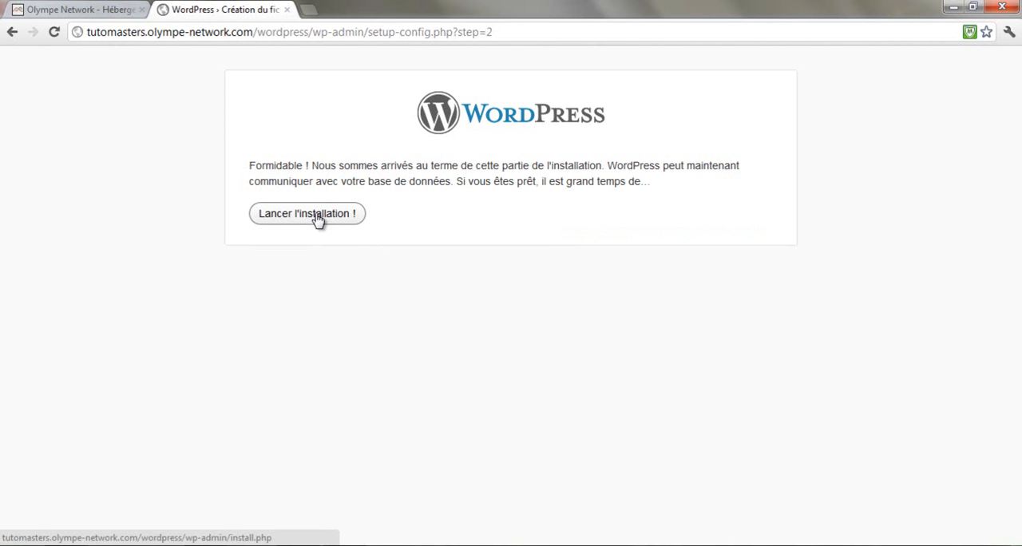
{"action": "left_click", "coordinate": [318, 217]}
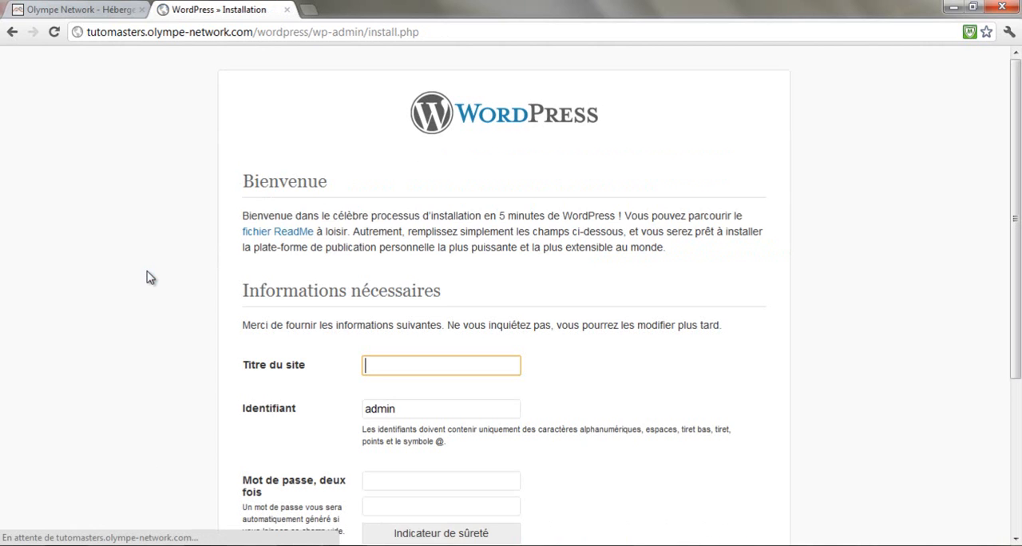
{"action": "scroll", "coordinate": [147, 277], "scroll_direction": "down", "scroll_amount": 1}
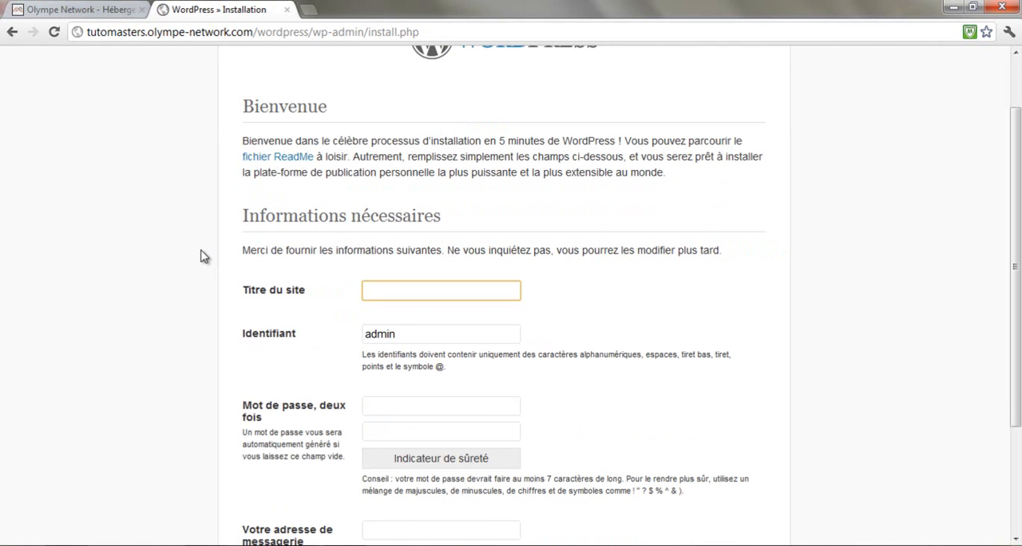
Set the site title to the suggested "Tutoriaux Photohop et création de sites web"
{"action": "type", "text": "Tu"}
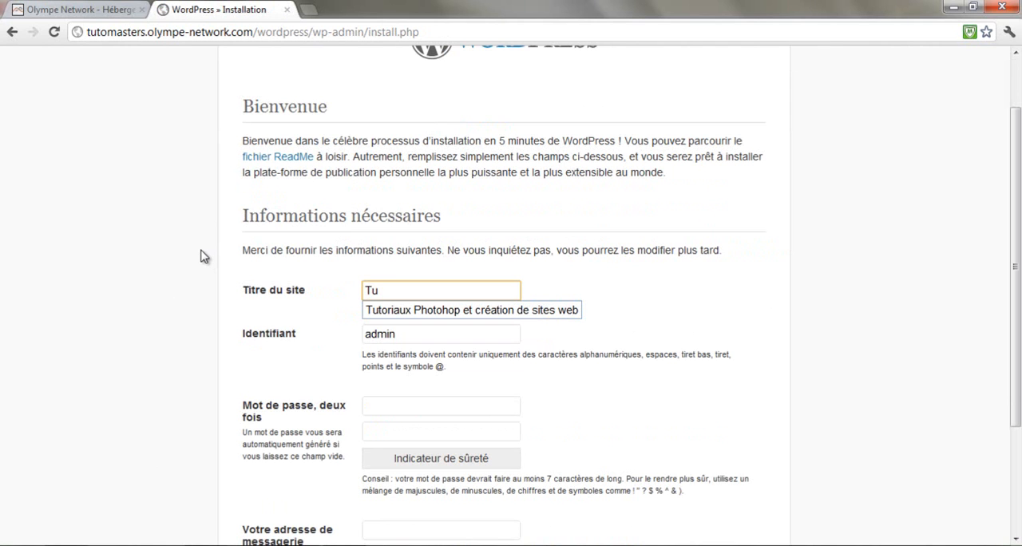
{"action": "key", "text": "Down"}
{"action": "key", "text": "Return"}
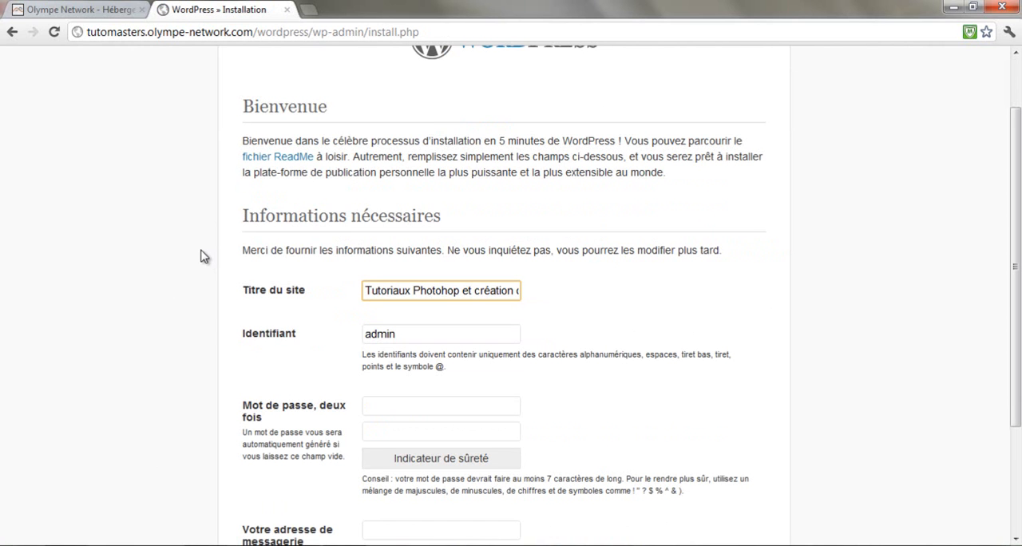
Replace the default administrator username with tutoriel
{"action": "scroll", "coordinate": [287, 333], "scroll_direction": "down", "scroll_amount": 2}
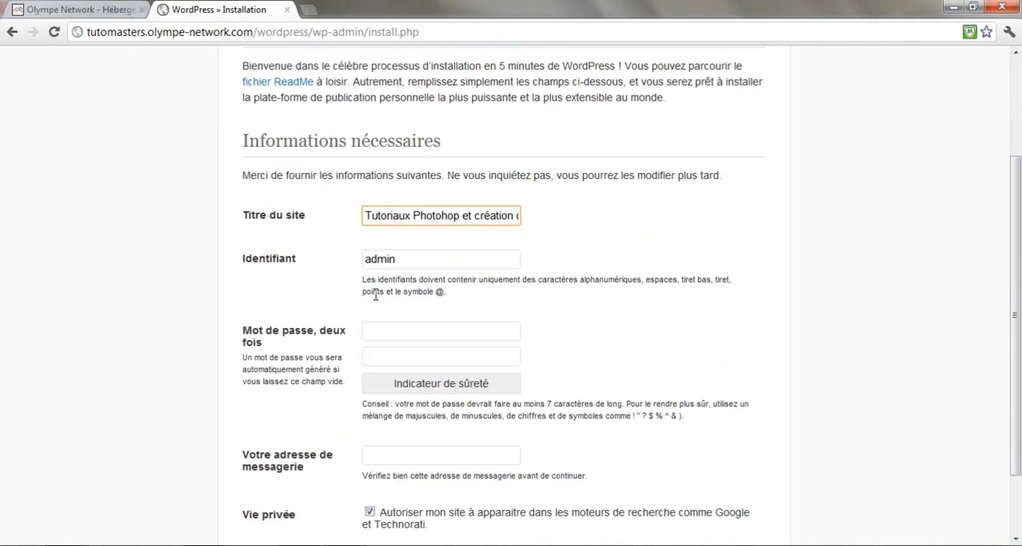
{"action": "left_click", "coordinate": [417, 261]}
{"action": "left_click_drag", "start_coordinate": [454, 260], "coordinate": [324, 265]}
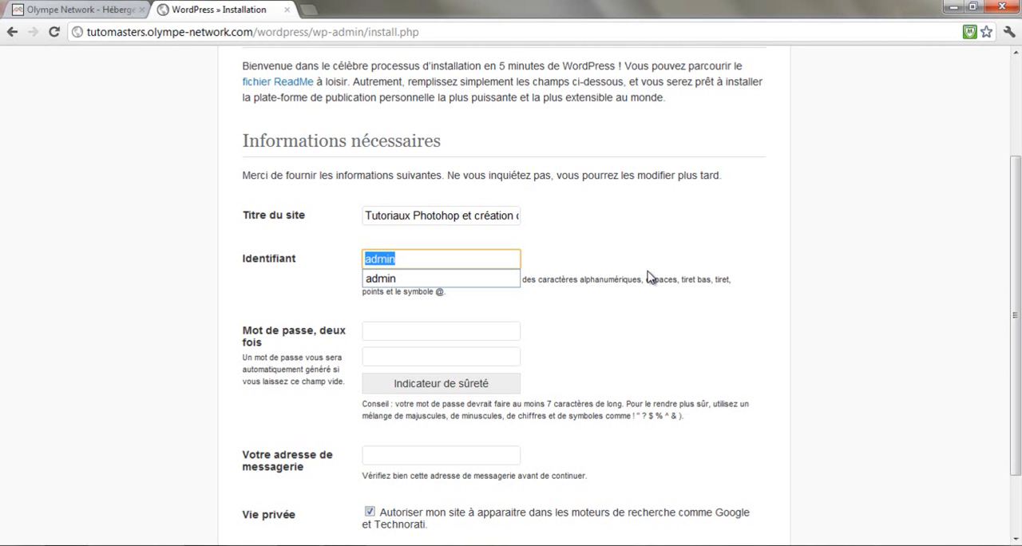
{"action": "type", "text": "tutoriel"}
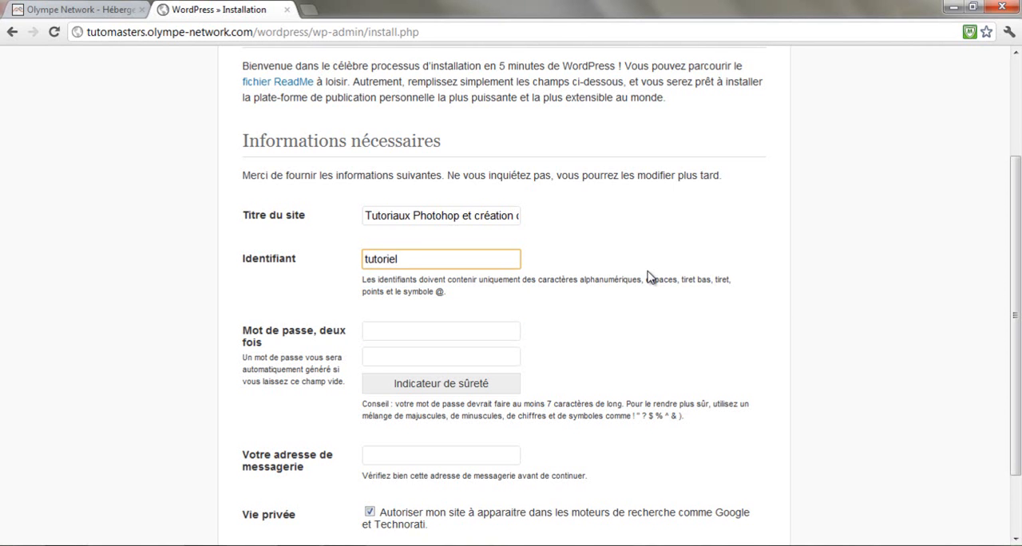
Enter the administrator password in both password fields of the site information form
{"action": "key", "text": "Tab"}
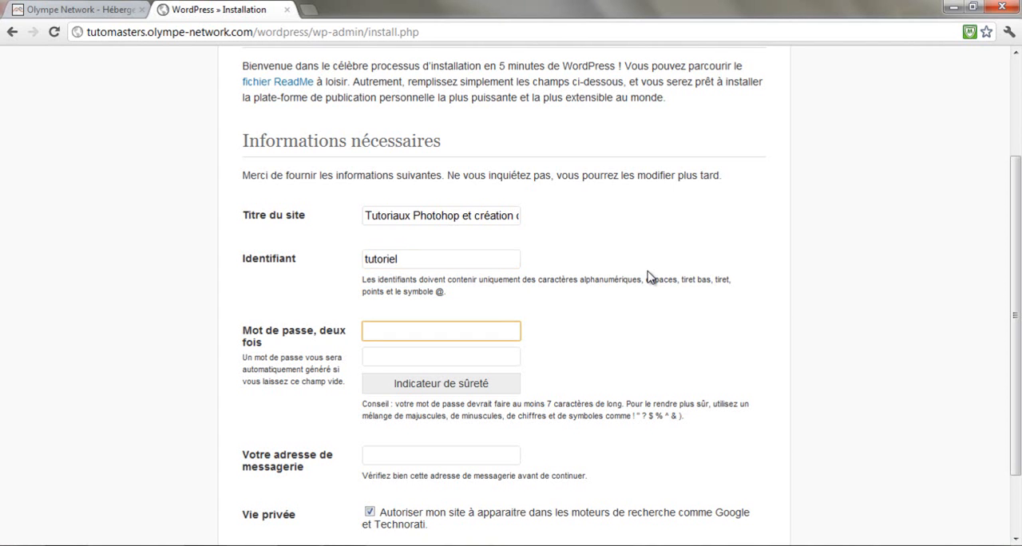
{"action": "type", "text": "a"}
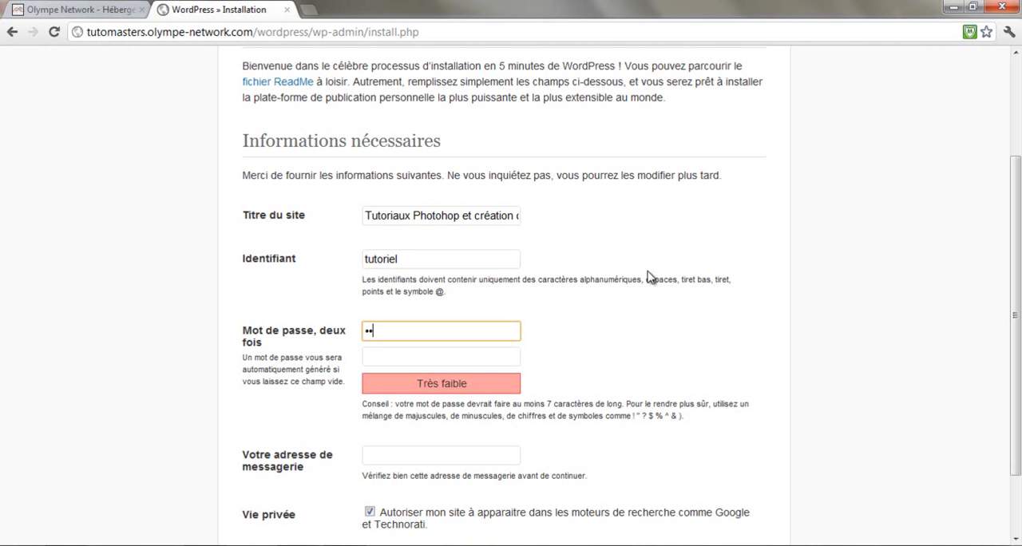
{"action": "key", "text": "BackSpace"}
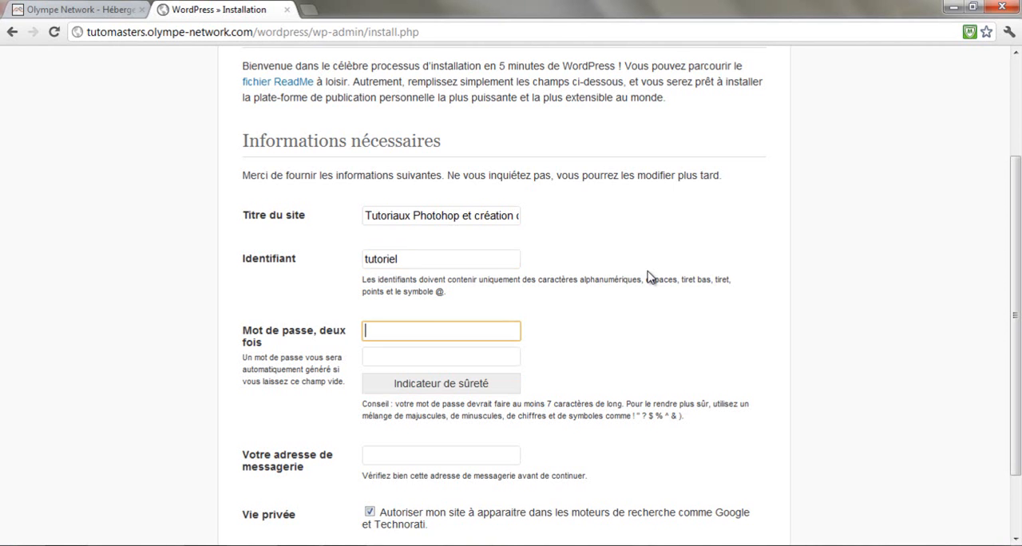
{"action": "type", "text": "••••••••••"}
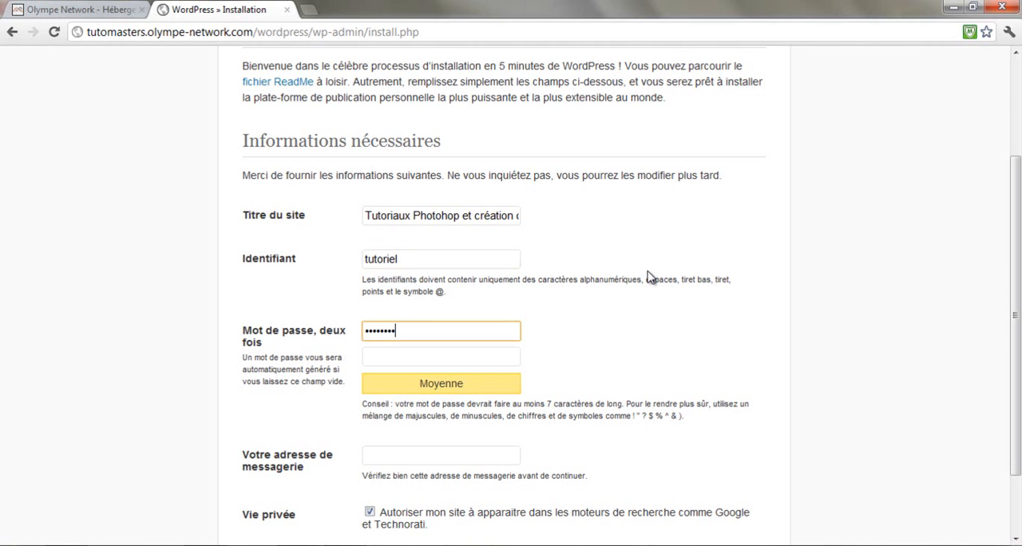
{"action": "key", "text": "Tab"}
{"action": "type", "text": "••••••••••"}
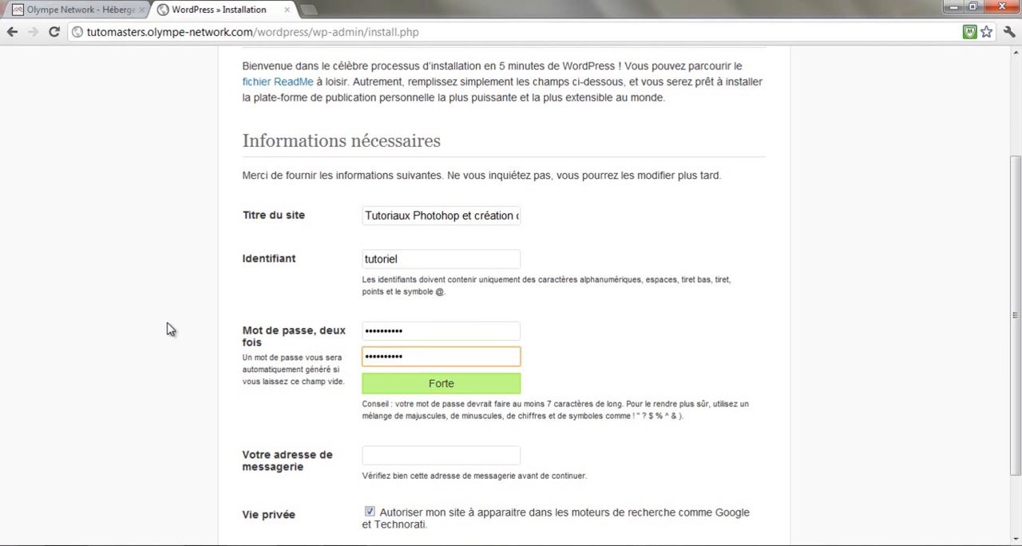
Fill in the administrator's e-mail address, leaving search engine visibility allowed
{"action": "scroll", "coordinate": [168, 328], "scroll_direction": "down", "scroll_amount": 1}
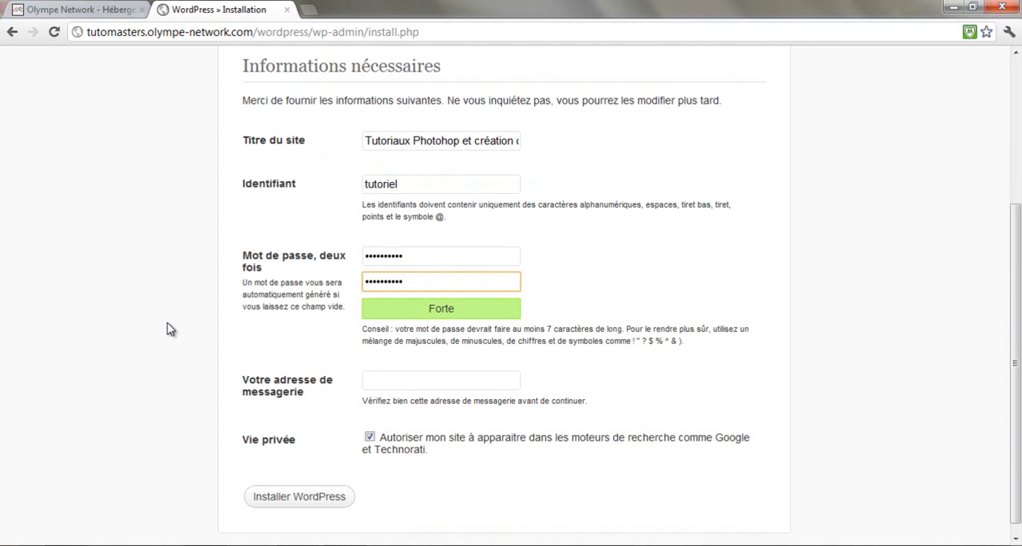
{"action": "scroll", "coordinate": [167, 329], "scroll_direction": "down", "scroll_amount": 1}
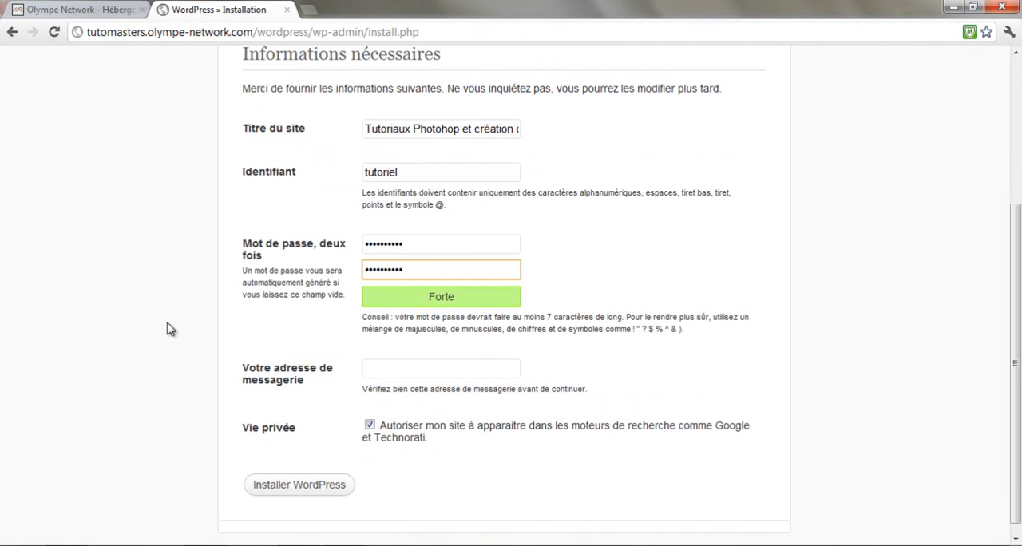
{"action": "left_click", "coordinate": [375, 369]}
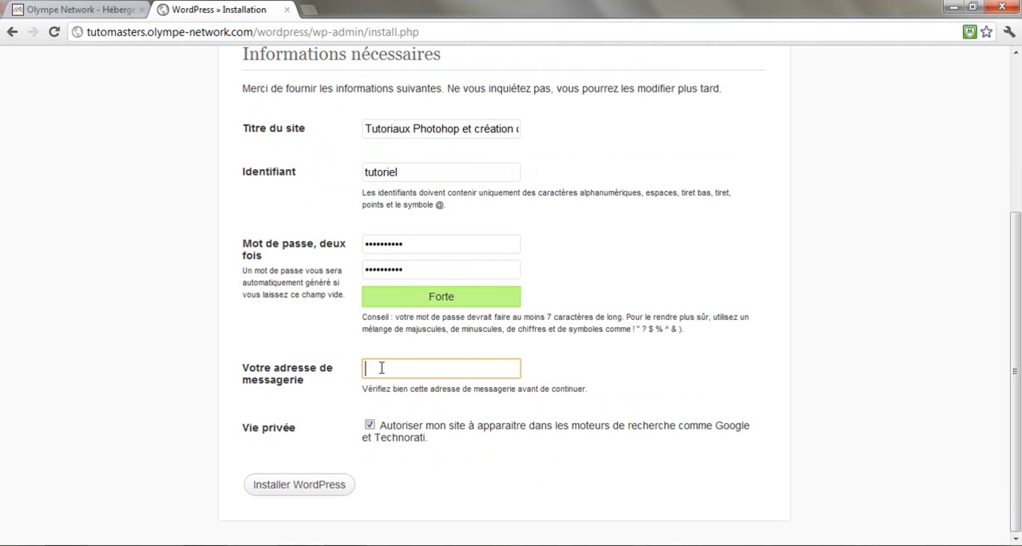
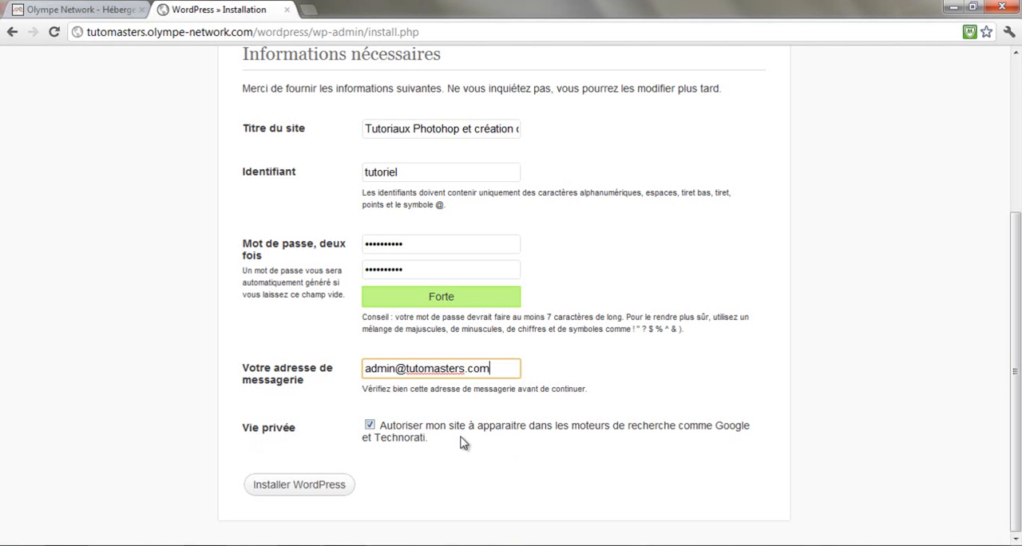
Start the WordPress installation with the entered site information and wait for it to finish
{"action": "left_click", "coordinate": [319, 487]}
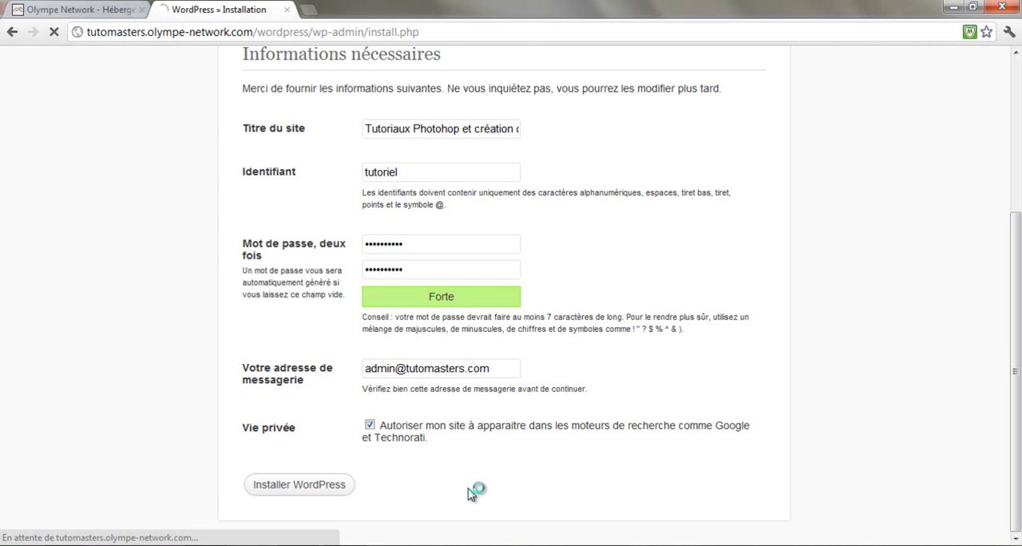
{"action": "scroll", "coordinate": [486, 479], "scroll_direction": "up", "scroll_amount": 1}
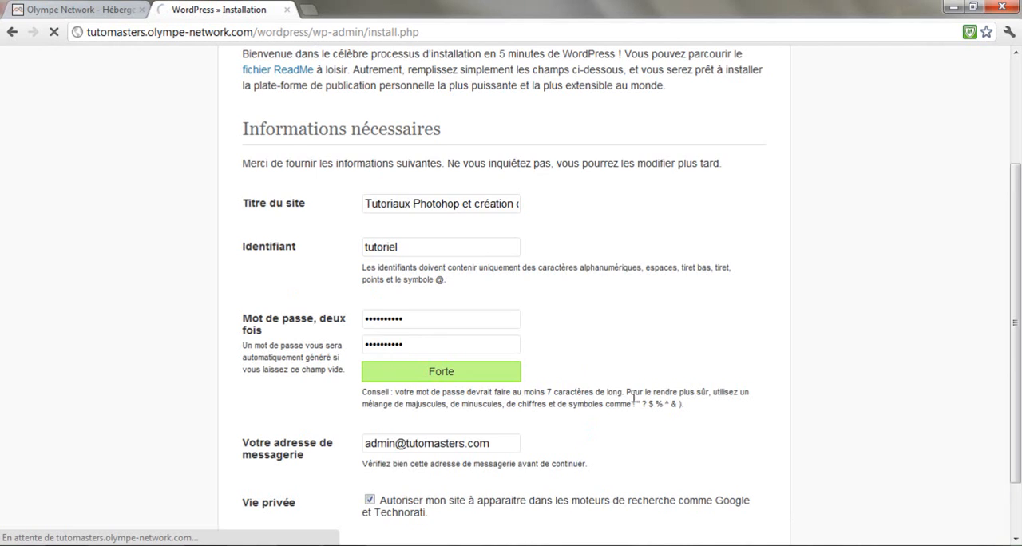
{"action": "scroll", "coordinate": [621, 391], "scroll_direction": "down", "scroll_amount": 1}
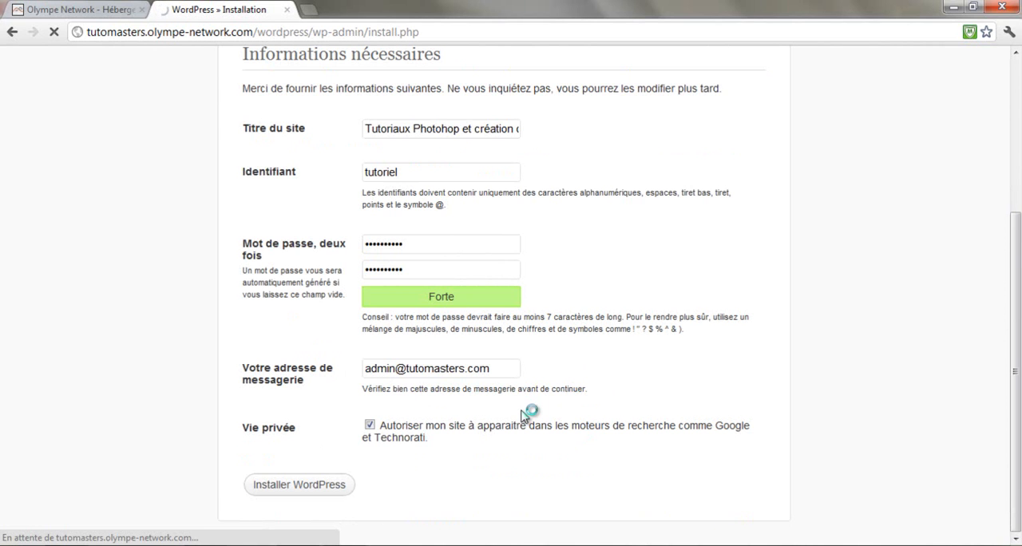
{"action": "scroll", "coordinate": [527, 391], "scroll_direction": "up", "scroll_amount": 2}
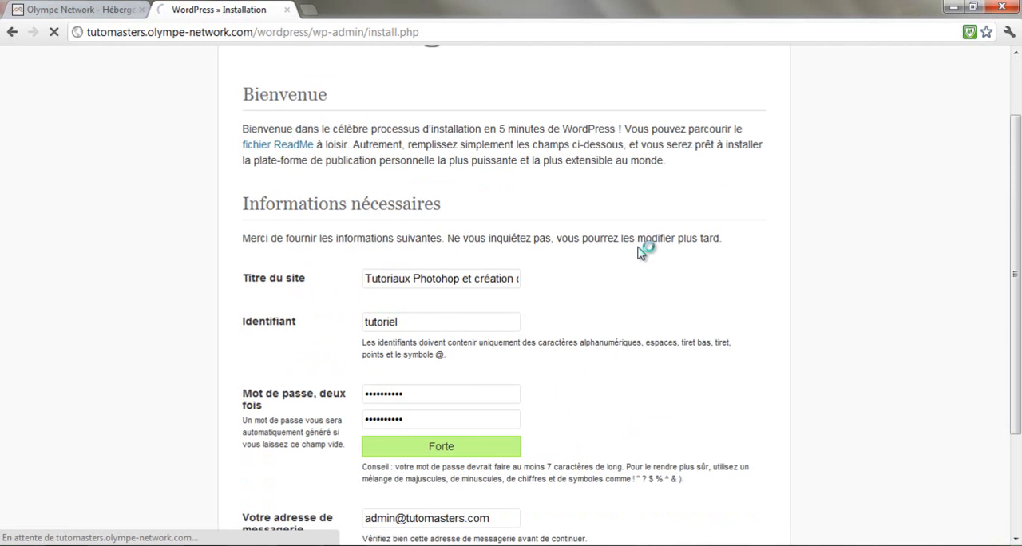
{"action": "scroll", "coordinate": [644, 249], "scroll_direction": "up", "scroll_amount": 1}
{"action": "scroll", "coordinate": [582, 271], "scroll_direction": "down", "scroll_amount": 1}
{"action": "scroll", "coordinate": [571, 275], "scroll_direction": "down", "scroll_amount": 2}
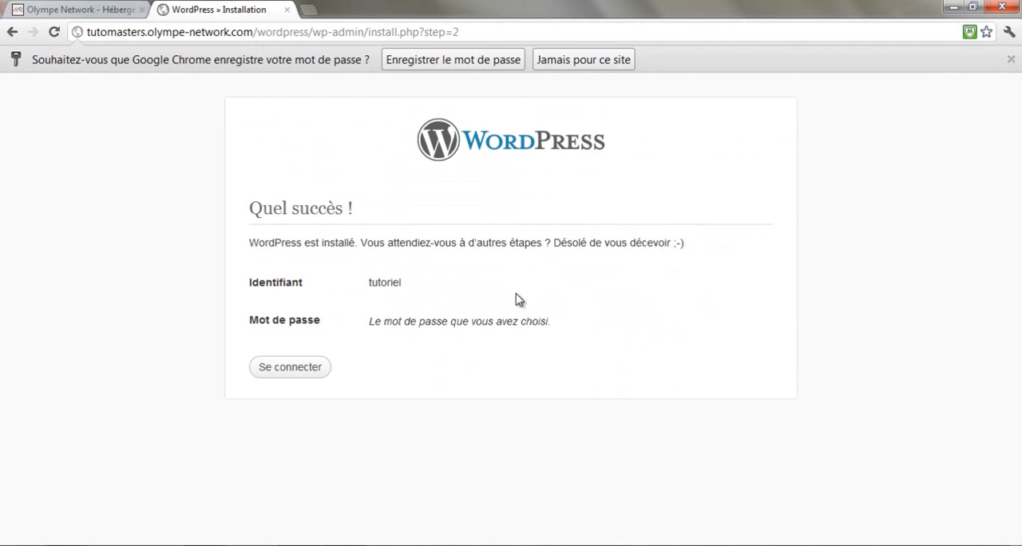
Proceed from the installation success message to the WordPress login page
{"action": "left_click_drag", "start_coordinate": [359, 242], "coordinate": [688, 249]}
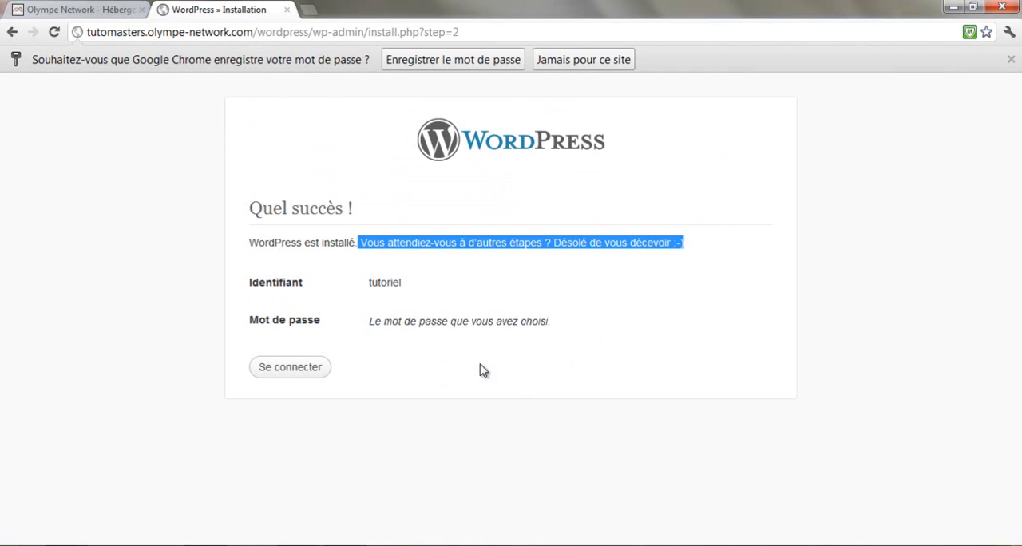
{"action": "left_click", "coordinate": [440, 324]}
{"action": "left_click", "coordinate": [297, 369]}
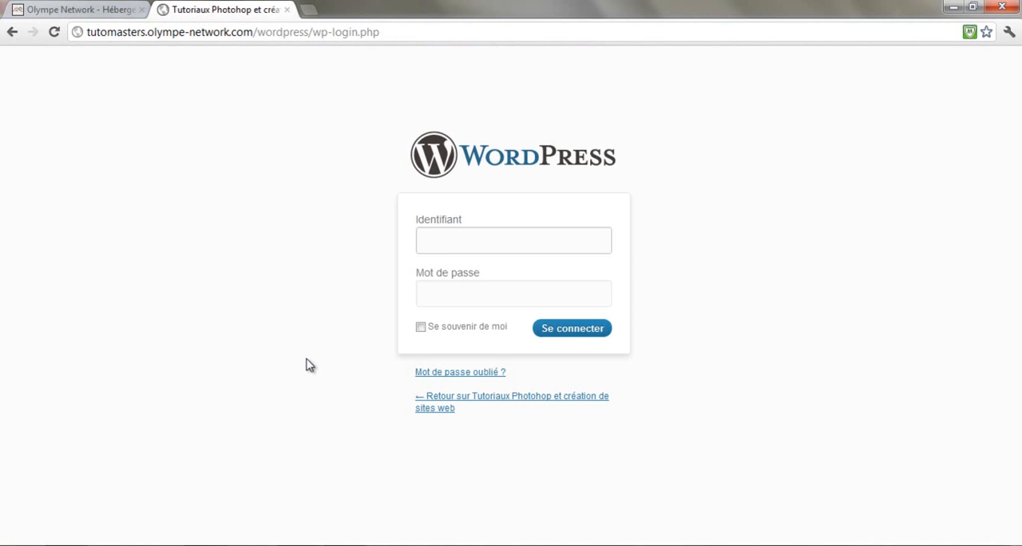
Log in to the WordPress dashboard as tutoriel with the account password
{"action": "type", "text": "tutoriel"}
{"action": "key", "text": "Tab"}
{"action": "type", "text": "**********"}
{"action": "key", "text": "Return"}
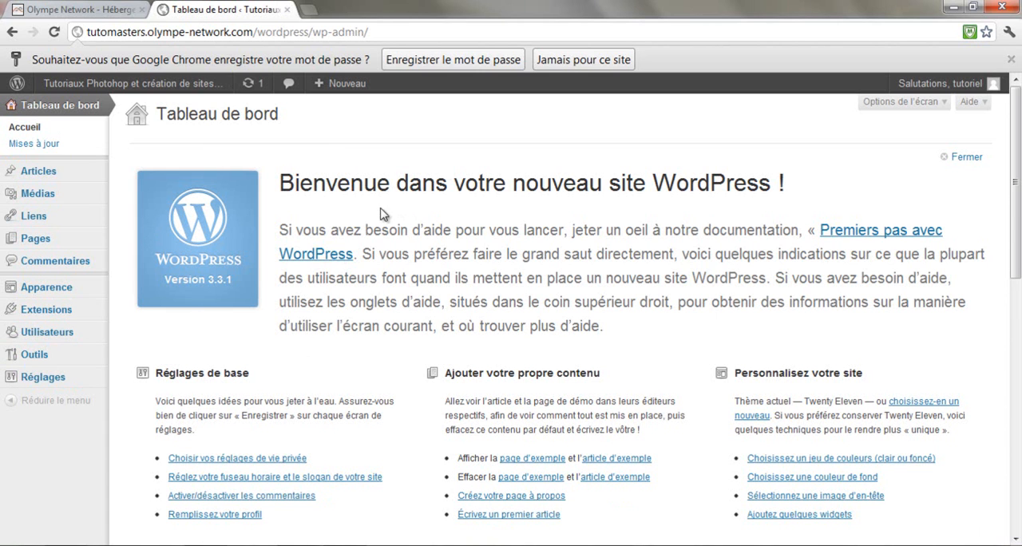
Open the public site from the dashboard in a separate browser tab and switch to it
{"action": "mouse_move", "coordinate": [68, 176]}
{"action": "mouse_move", "coordinate": [172, 84]}
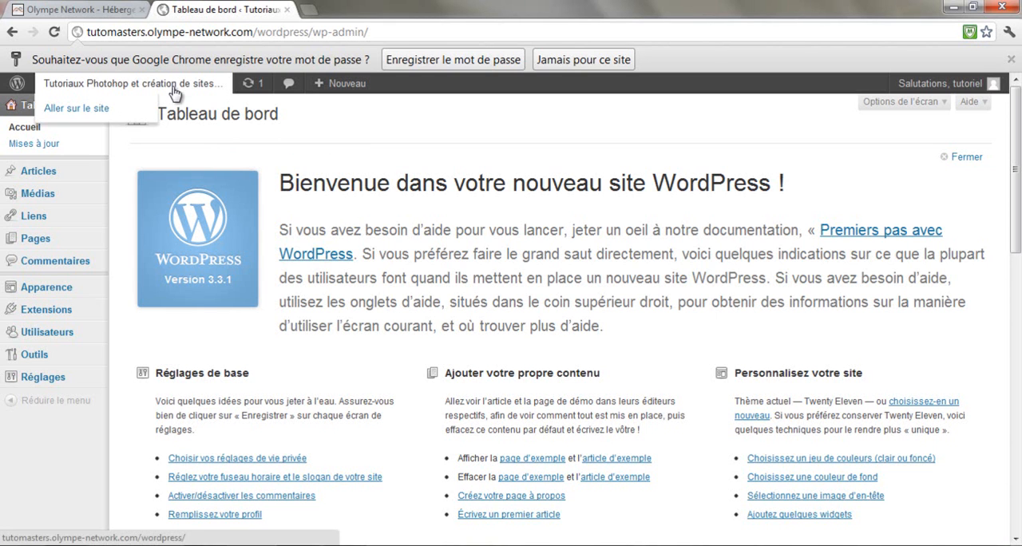
{"action": "middle_click", "coordinate": [98, 109]}
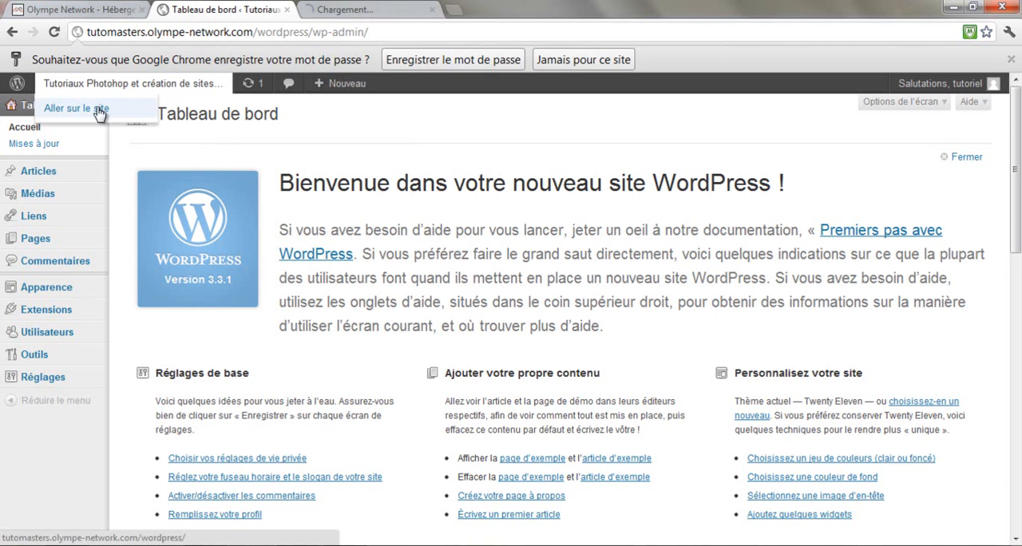
{"action": "left_click", "coordinate": [359, 11]}
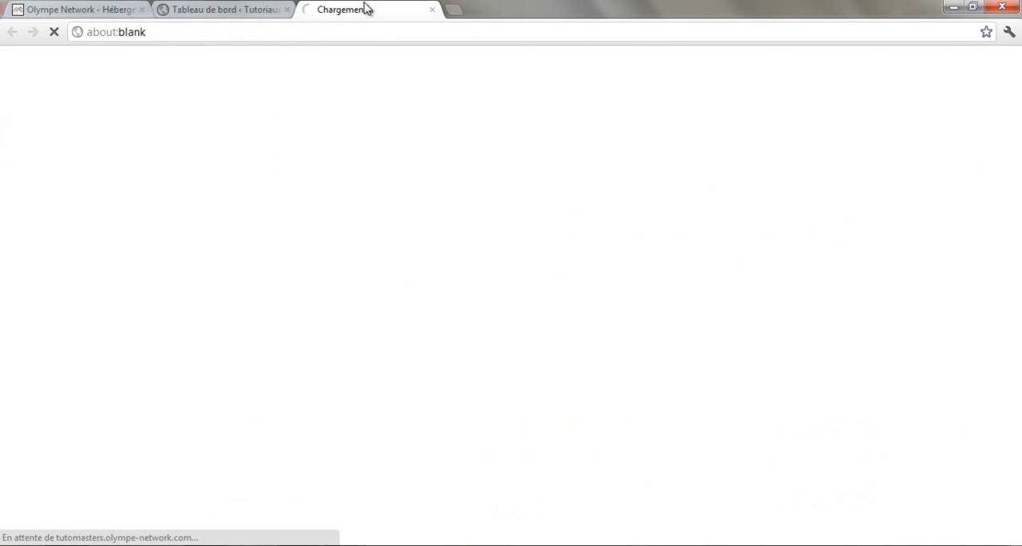
{"action": "left_click", "coordinate": [254, 13]}
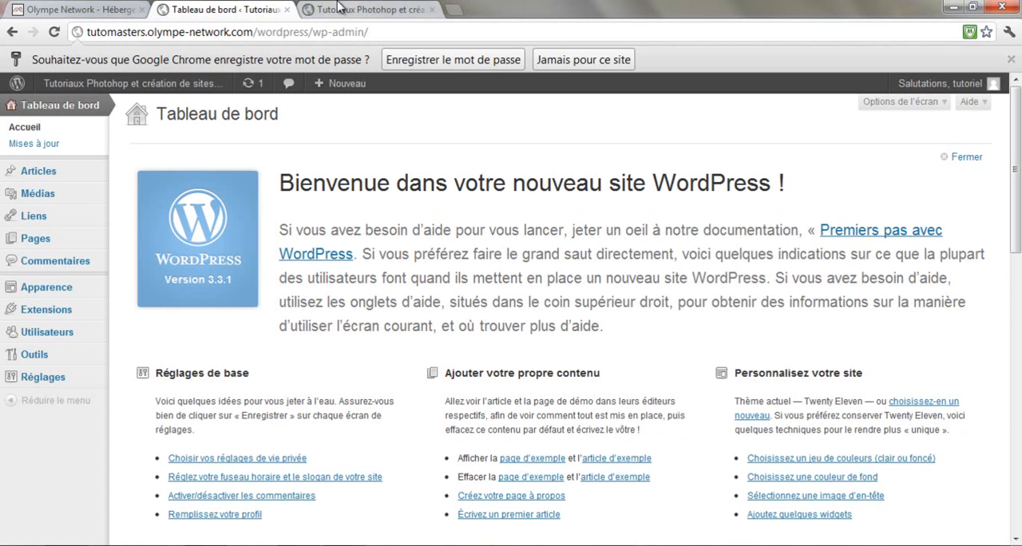
{"action": "left_click", "coordinate": [363, 9]}
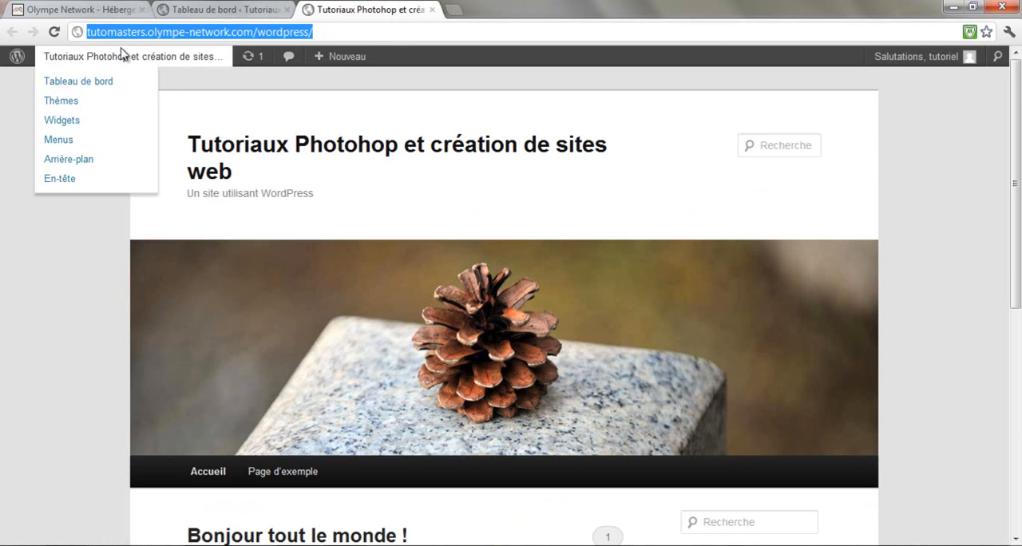
Examine the new site's home page, including its address, header, first article, sidebar and footer
{"action": "left_click", "coordinate": [358, 31]}
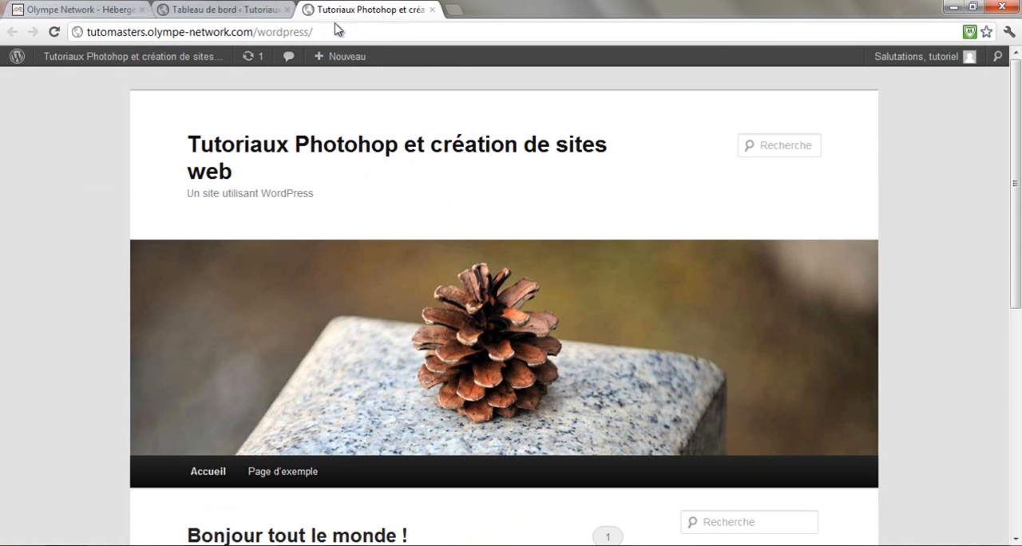
{"action": "scroll", "coordinate": [88, 277], "scroll_direction": "down", "scroll_amount": 3}
{"action": "scroll", "coordinate": [124, 193], "scroll_direction": "down", "scroll_amount": 1}
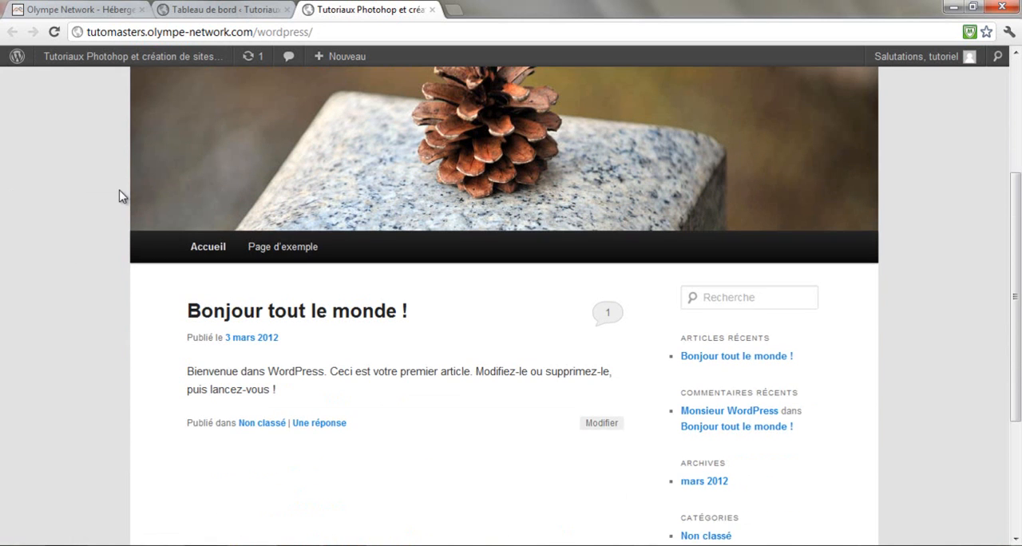
{"action": "scroll", "coordinate": [205, 262], "scroll_direction": "down", "scroll_amount": 1}
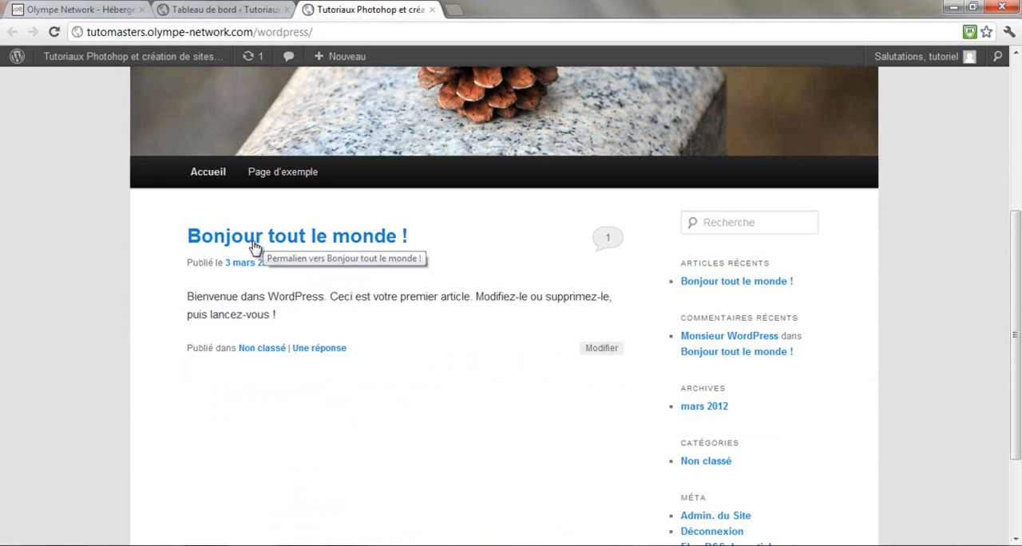
{"action": "left_click_drag", "start_coordinate": [194, 297], "coordinate": [296, 316]}
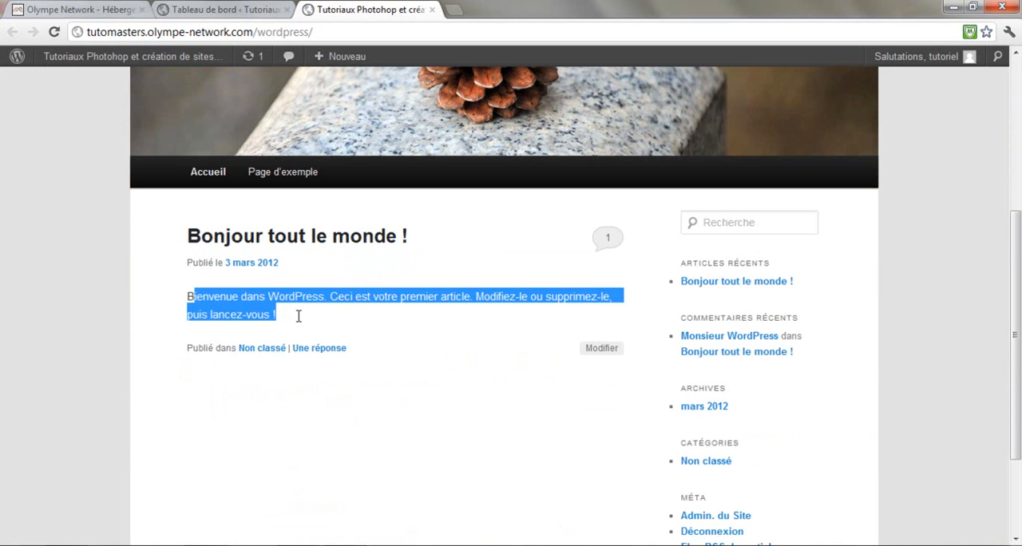
{"action": "left_click", "coordinate": [324, 323]}
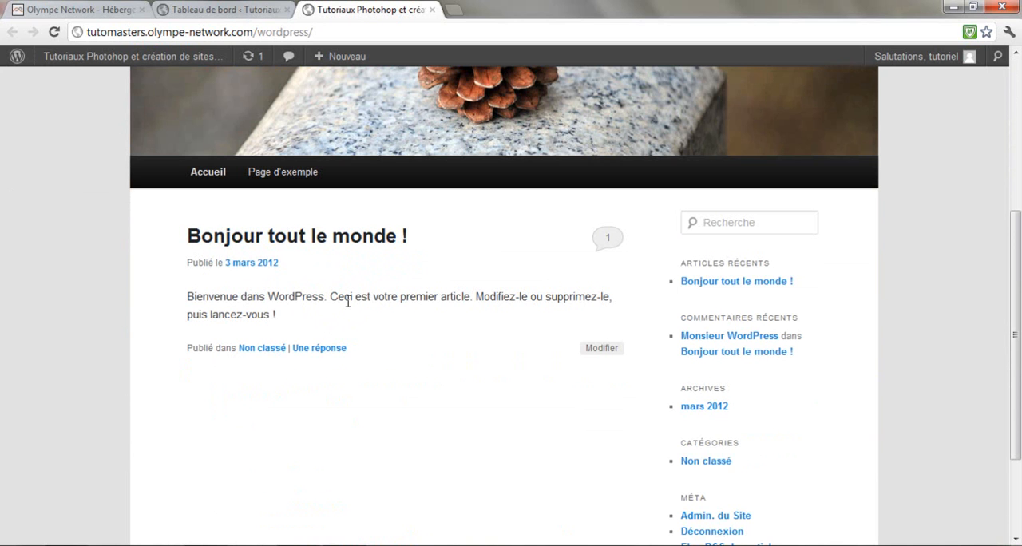
{"action": "scroll", "coordinate": [355, 300], "scroll_direction": "down", "scroll_amount": 3}
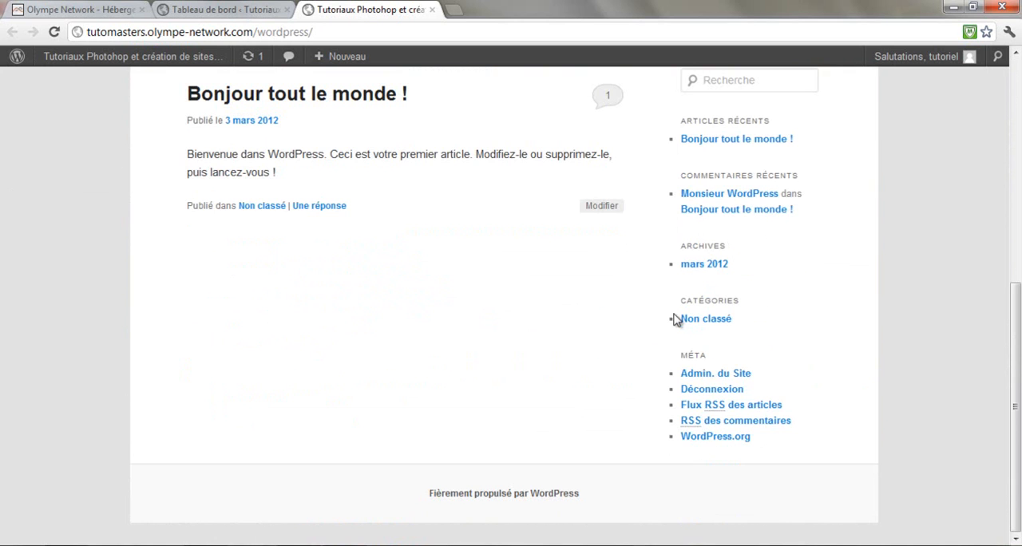
{"action": "scroll", "coordinate": [844, 344], "scroll_direction": "up", "scroll_amount": 8}
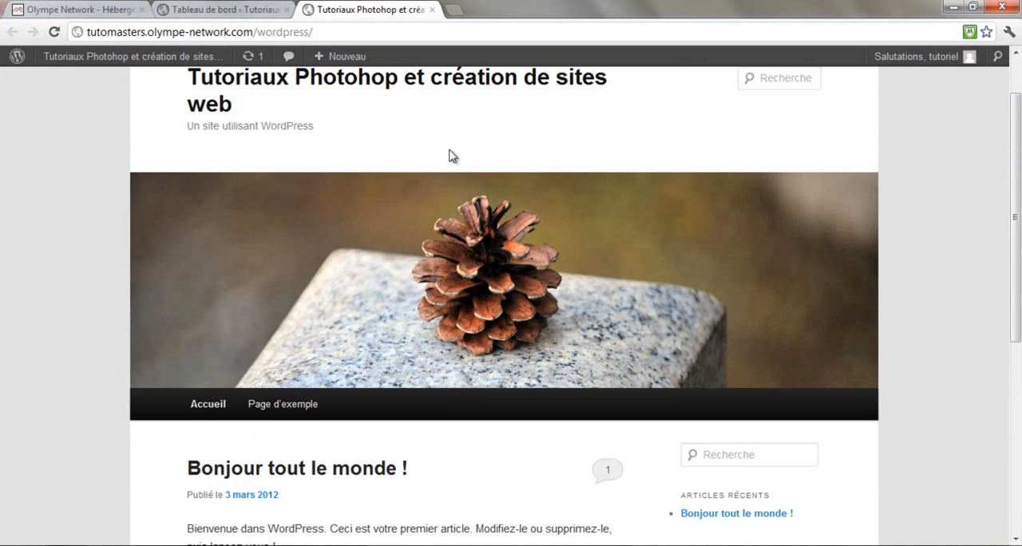
{"action": "scroll", "coordinate": [88, 197], "scroll_direction": "up", "scroll_amount": 1}
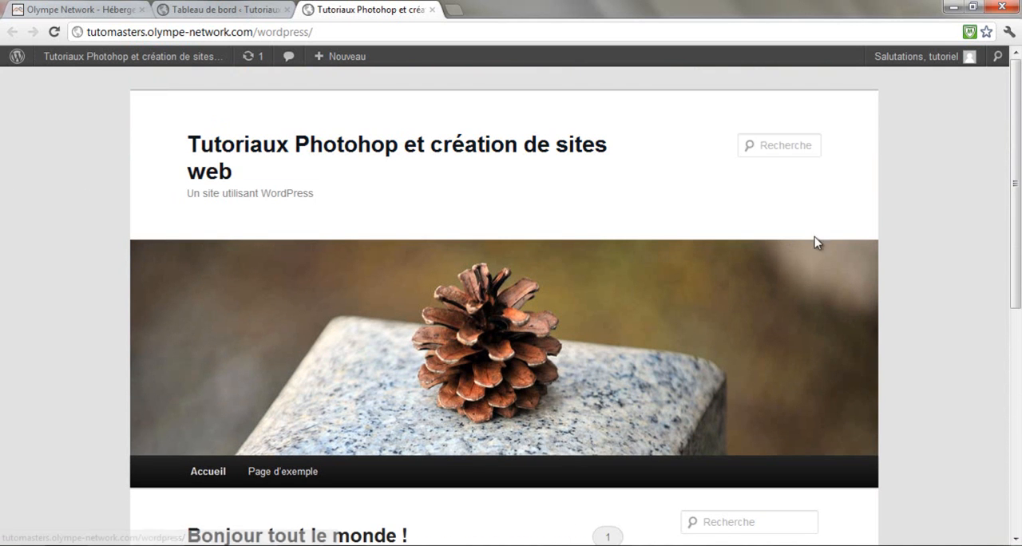
Open the WordPress dashboard in the public site's tab by appending wp-admin to the site address
{"action": "scroll", "coordinate": [899, 182], "scroll_direction": "down", "scroll_amount": 6}
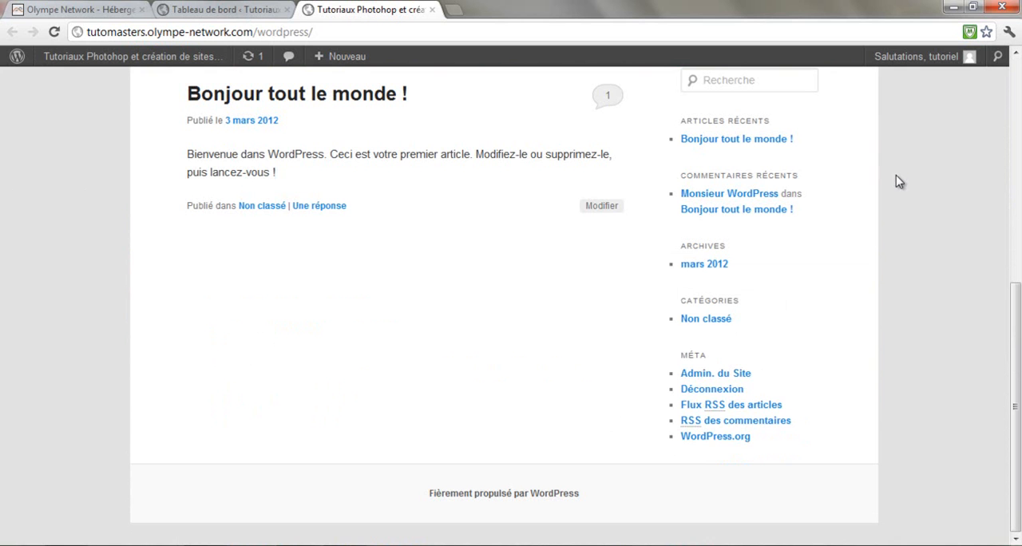
{"action": "scroll", "coordinate": [558, 345], "scroll_direction": "up", "scroll_amount": 1}
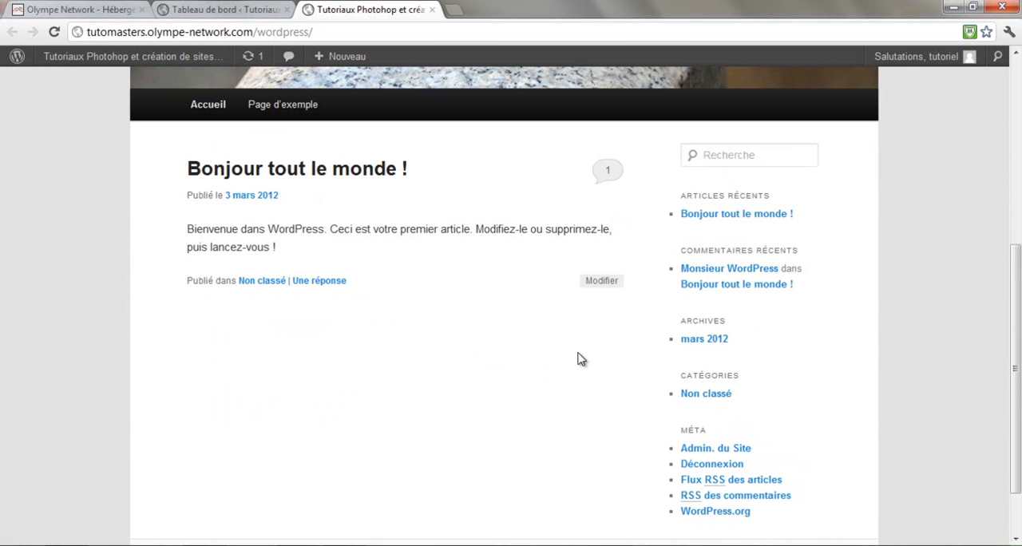
{"action": "left_click", "coordinate": [239, 11]}
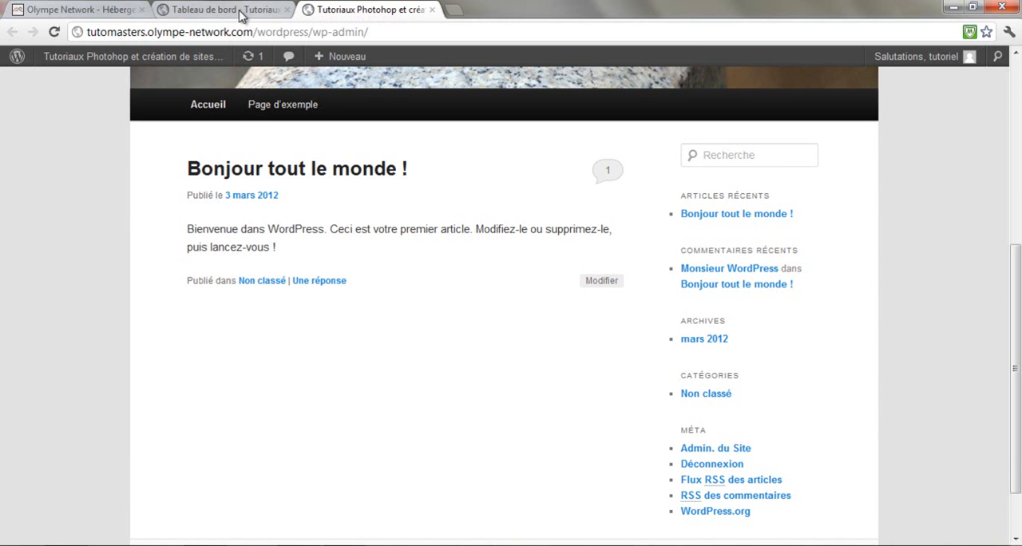
{"action": "left_click", "coordinate": [363, 10]}
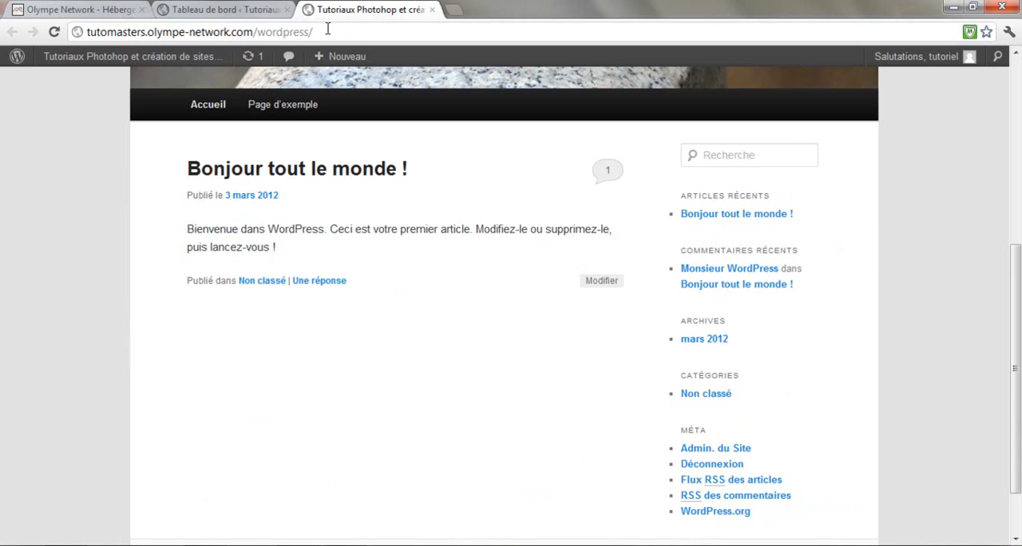
{"action": "type", "text": "wp-admin"}
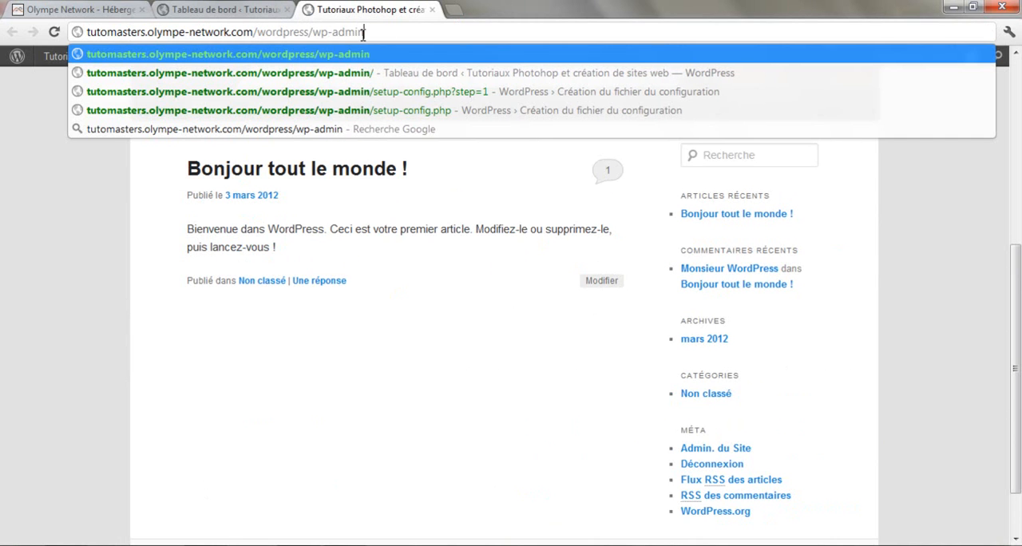
{"action": "key", "text": "Return"}
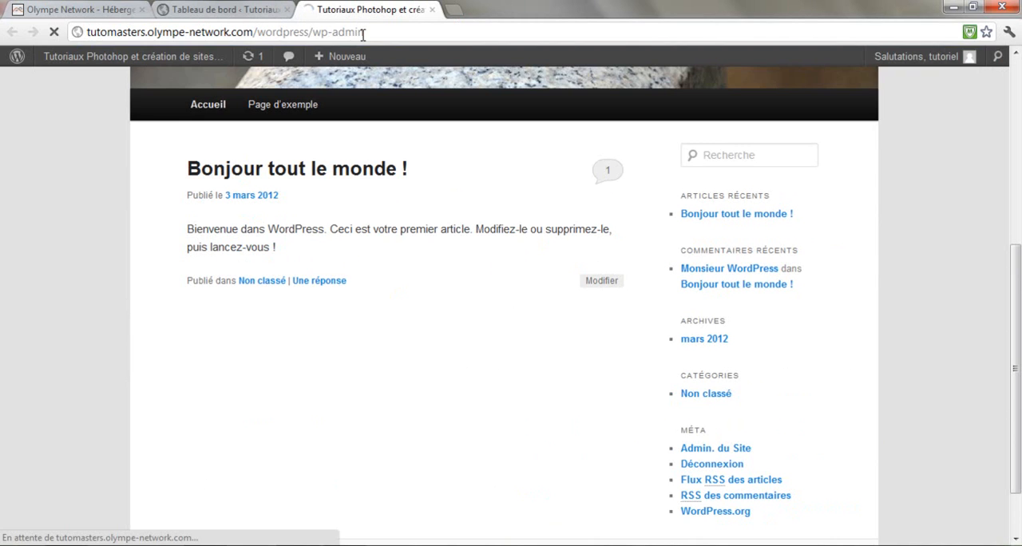
{"action": "mouse_move", "coordinate": [320, 62]}
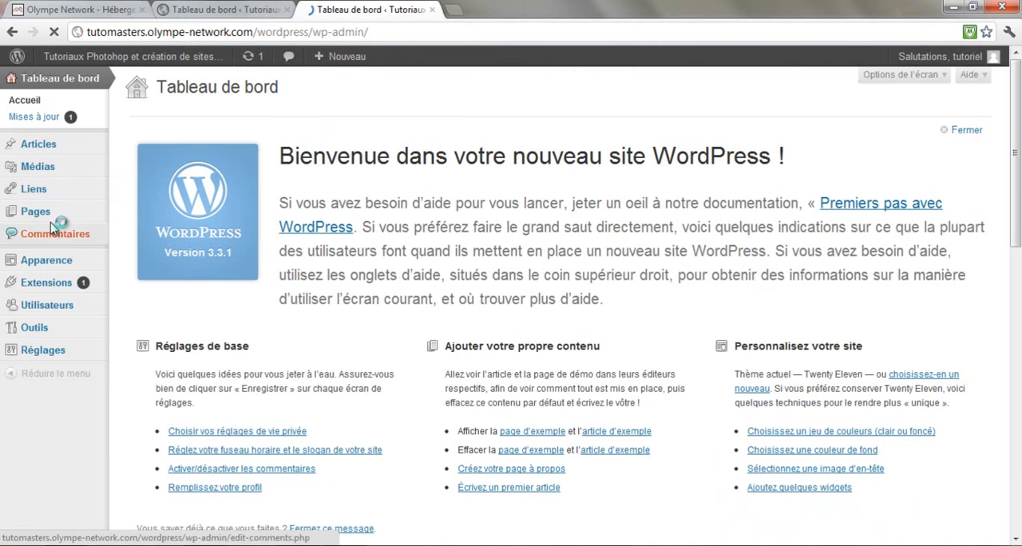
Start a new article from the dashboard and title it "Mon premier article"
{"action": "scroll", "coordinate": [320, 258], "scroll_direction": "down", "scroll_amount": 2}
{"action": "scroll", "coordinate": [267, 303], "scroll_direction": "up", "scroll_amount": 2}
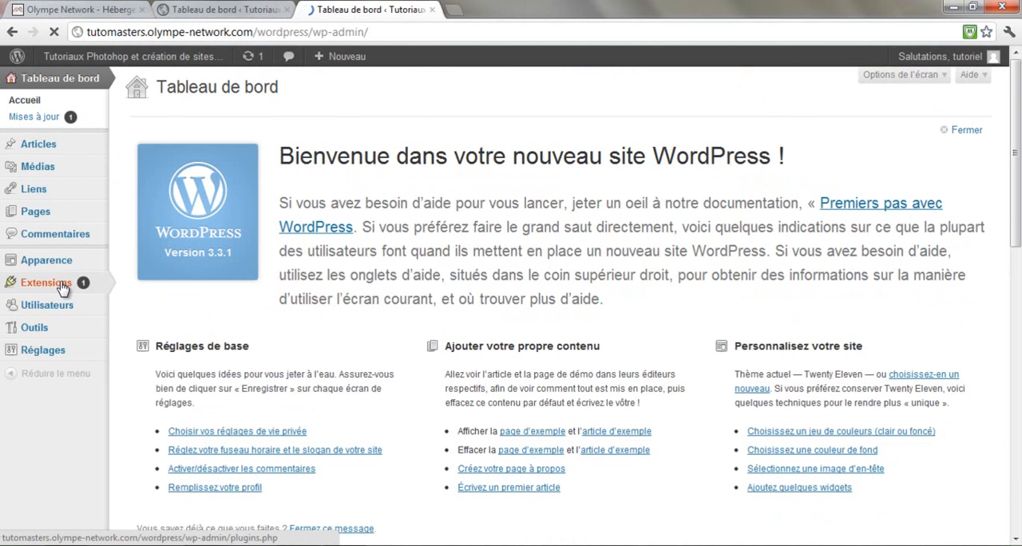
{"action": "scroll", "coordinate": [525, 243], "scroll_direction": "down", "scroll_amount": 1}
{"action": "scroll", "coordinate": [525, 242], "scroll_direction": "up", "scroll_amount": 1}
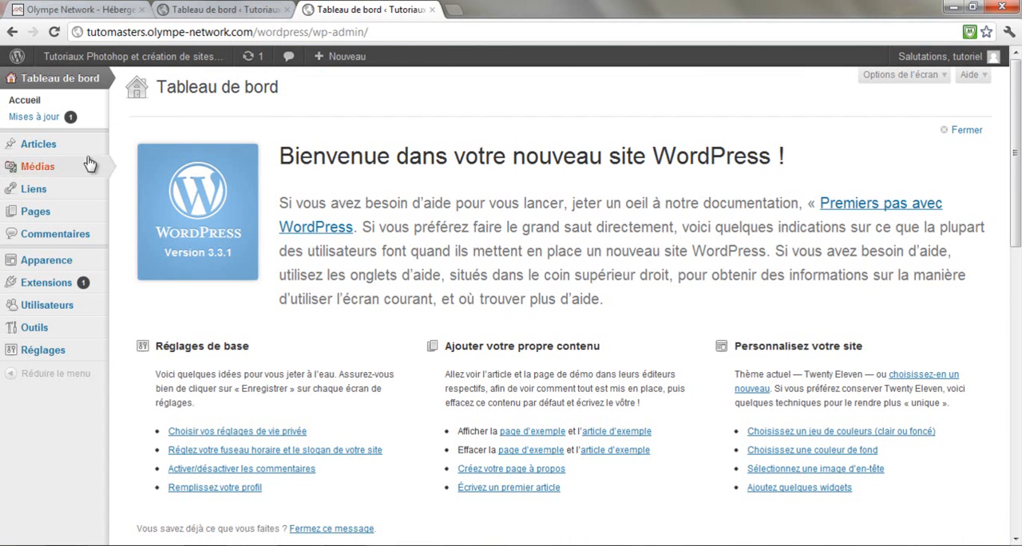
{"action": "mouse_move", "coordinate": [48, 150]}
{"action": "left_click", "coordinate": [164, 160]}
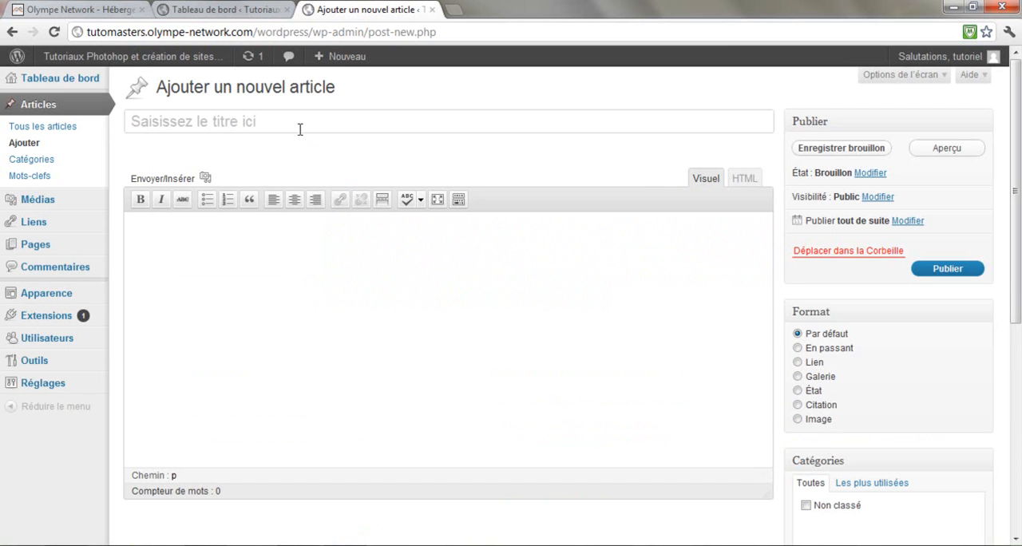
{"action": "left_click", "coordinate": [300, 130]}
{"action": "type", "text": "Mon premier article"}
Write "ceci est mon premier article" as the body text of the new article
{"action": "key", "text": "Tab"}
{"action": "type", "text": "ceci"}
{"action": "key", "text": "BackSpace"}
{"action": "key", "text": "BackSpace"}
{"action": "key", "text": "BackSpace"}
{"action": "key", "text": "BackSpace"}
{"action": "type", "text": "ceci est mon premier "}
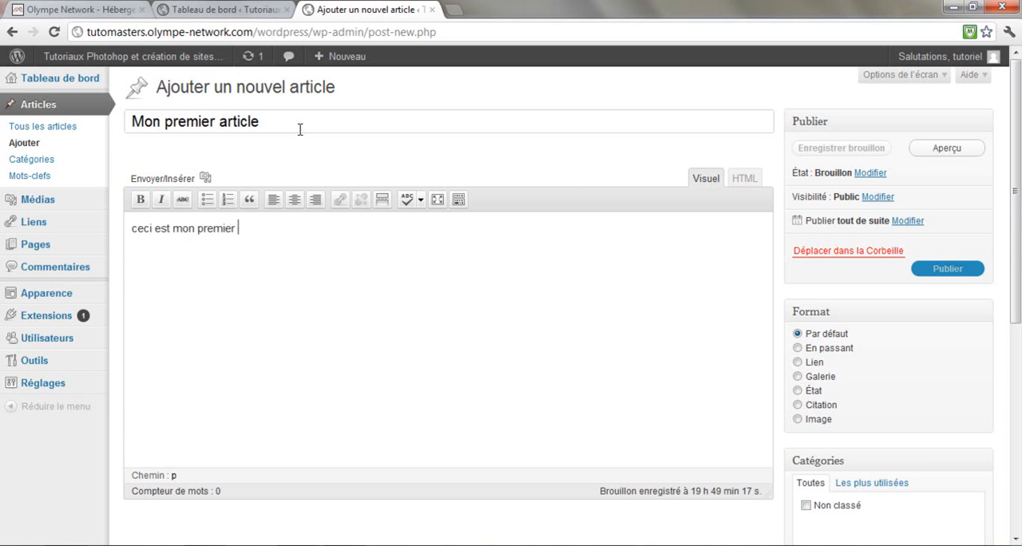
{"action": "type", "text": "article"}
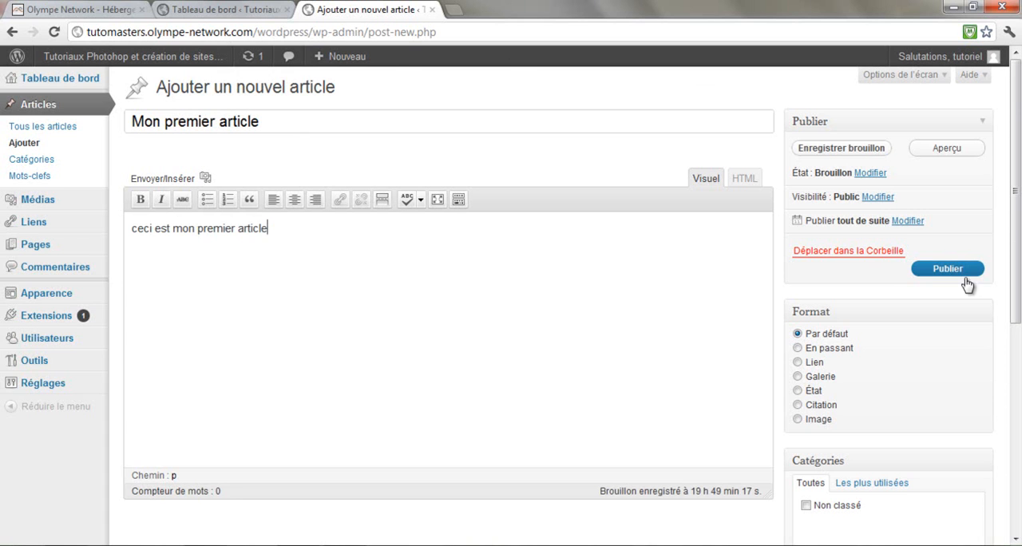
Review the category and tag options of the new article and publish it
{"action": "scroll", "coordinate": [848, 250], "scroll_direction": "down", "scroll_amount": 1}
{"action": "scroll", "coordinate": [878, 347], "scroll_direction": "down", "scroll_amount": 3}
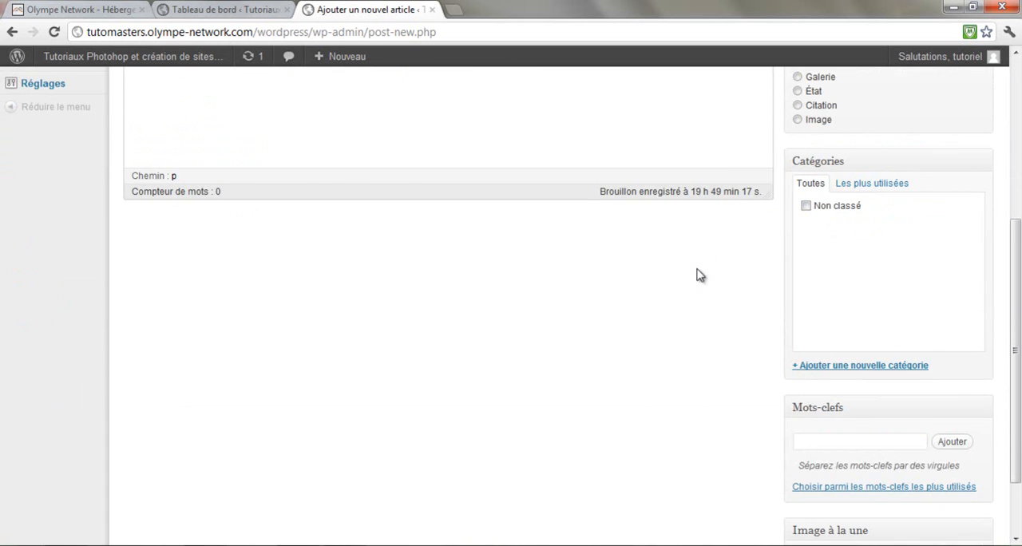
{"action": "scroll", "coordinate": [723, 345], "scroll_direction": "up", "scroll_amount": 4}
{"action": "left_click", "coordinate": [945, 268]}
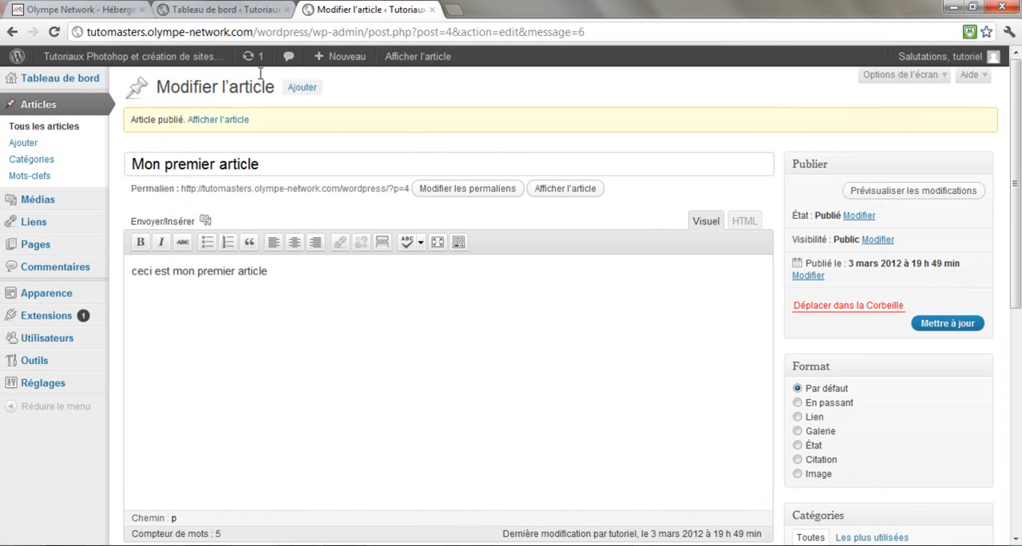
Load the public home page in the other dashboard tab by removing wp-admin/ from its address
{"action": "left_click", "coordinate": [238, 10]}
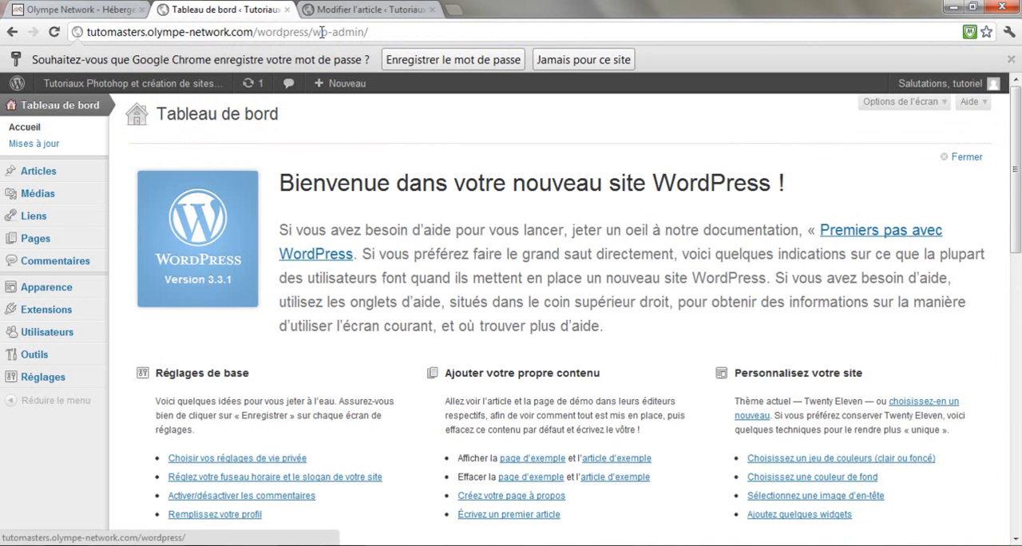
{"action": "left_click", "coordinate": [356, 11]}
{"action": "left_click", "coordinate": [271, 13]}
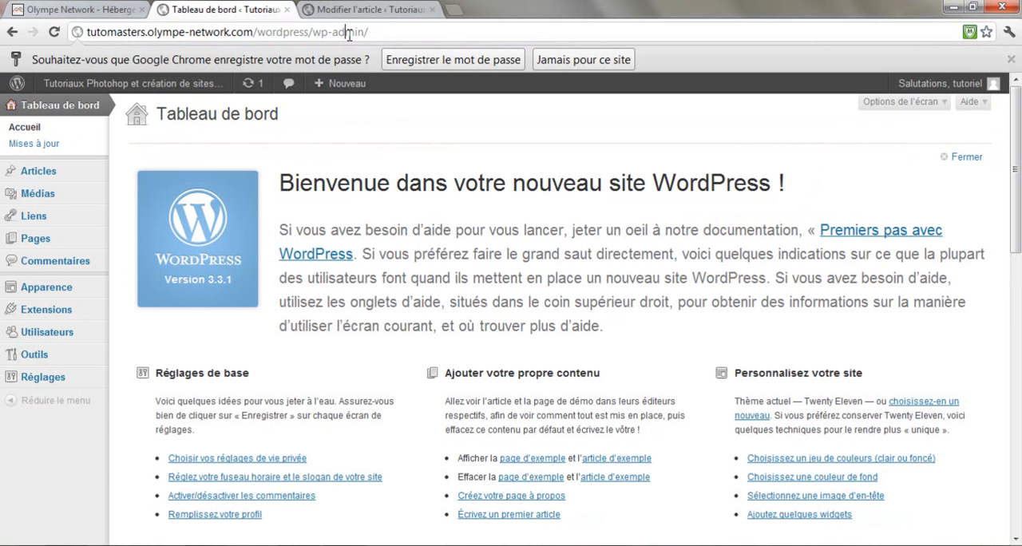
{"action": "left_click_drag", "start_coordinate": [314, 31], "coordinate": [506, 29]}
{"action": "key", "text": "BackSpace"}
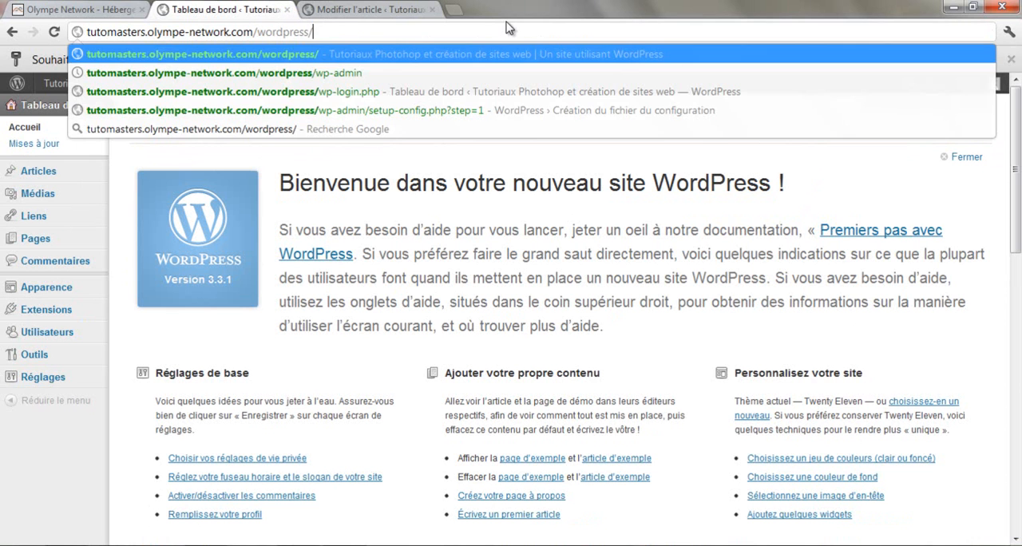
{"action": "key", "text": "Return"}
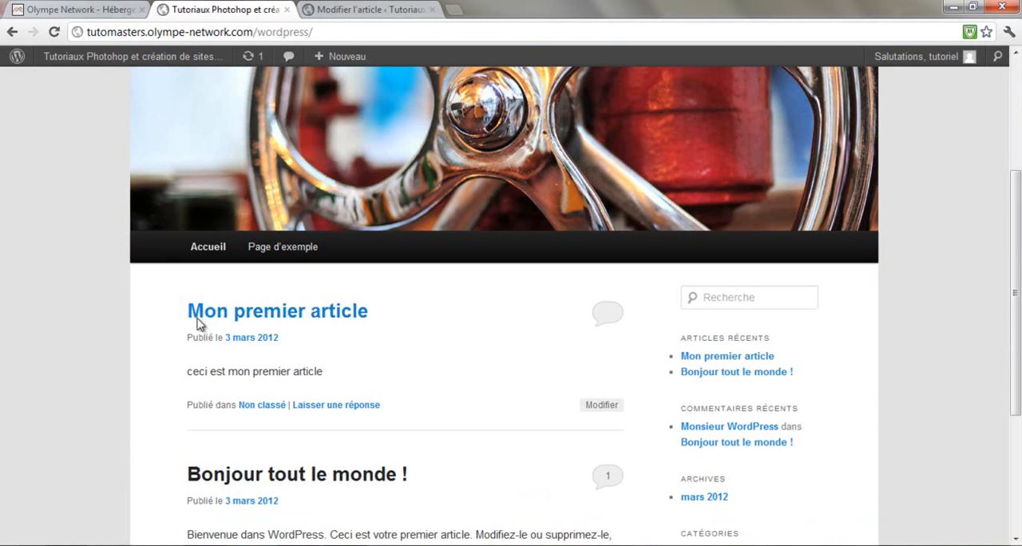
Check the title and body text of the newly published article on the home page
{"action": "scroll", "coordinate": [177, 318], "scroll_direction": "down", "scroll_amount": 1}
{"action": "left_click_drag", "start_coordinate": [173, 236], "coordinate": [404, 233]}
{"action": "left_click", "coordinate": [300, 289]}
{"action": "left_click_drag", "start_coordinate": [199, 296], "coordinate": [339, 297]}
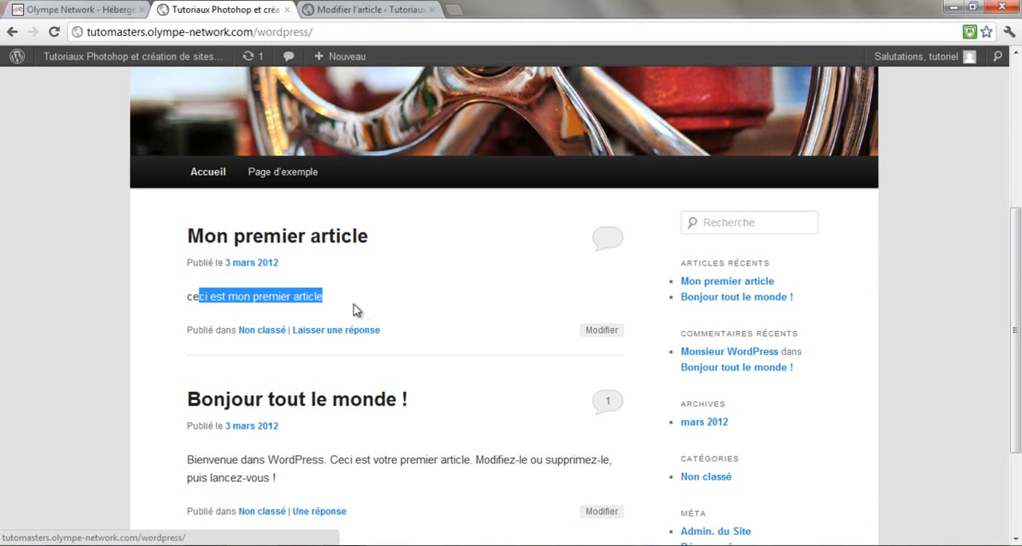
Open the "Mon premier article" page and examine its content and comment form
{"action": "left_click", "coordinate": [337, 244]}
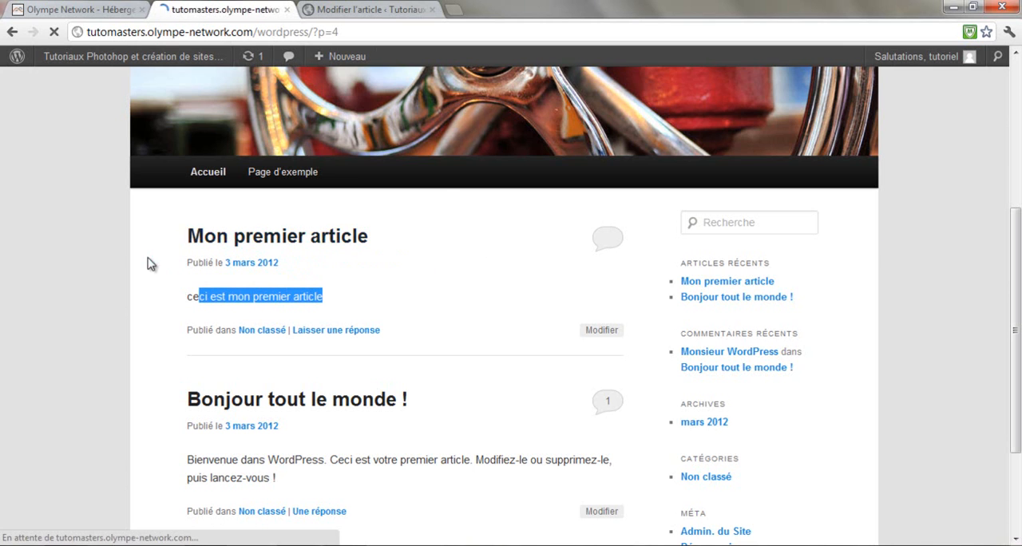
{"action": "scroll", "coordinate": [99, 274], "scroll_direction": "down", "scroll_amount": 4}
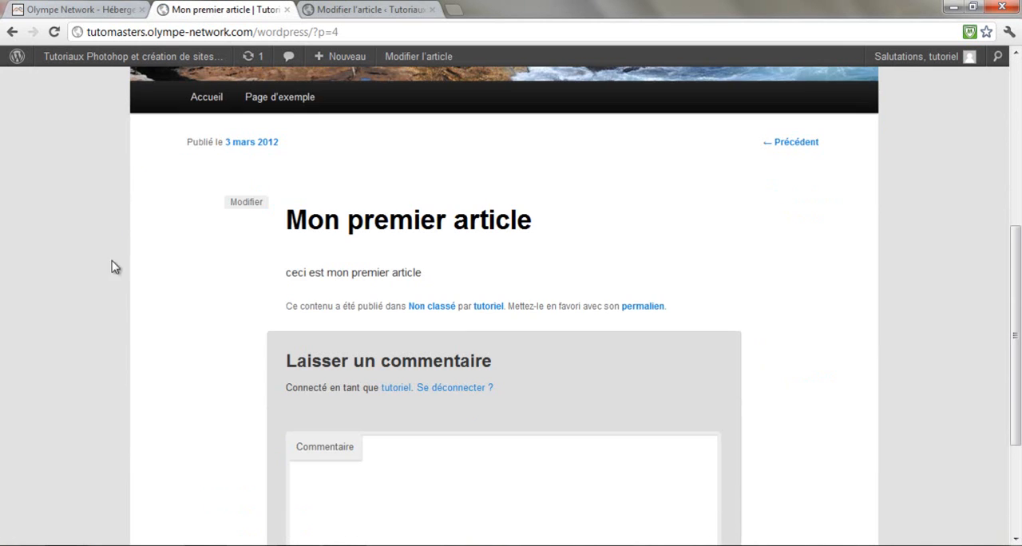
{"action": "scroll", "coordinate": [484, 230], "scroll_direction": "down", "scroll_amount": 2}
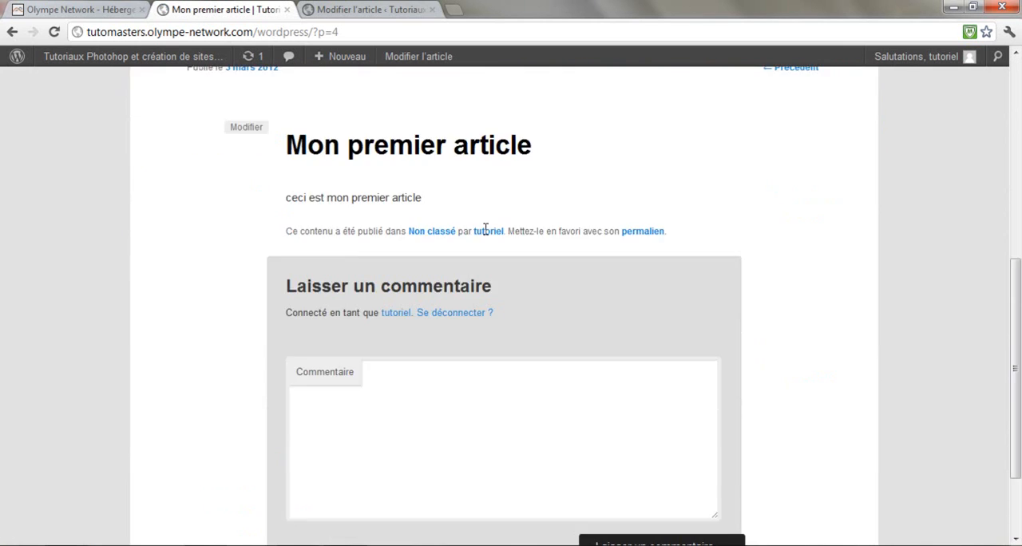
{"action": "left_click", "coordinate": [434, 310]}
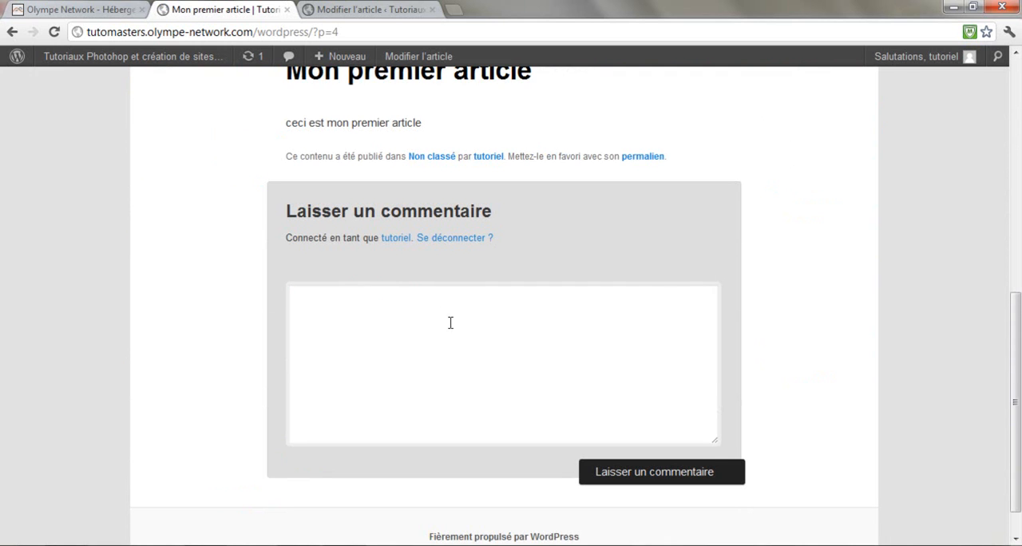
{"action": "scroll", "coordinate": [439, 337], "scroll_direction": "down", "scroll_amount": 1}
{"action": "scroll", "coordinate": [474, 285], "scroll_direction": "up", "scroll_amount": 2}
{"action": "scroll", "coordinate": [432, 281], "scroll_direction": "up", "scroll_amount": 2}
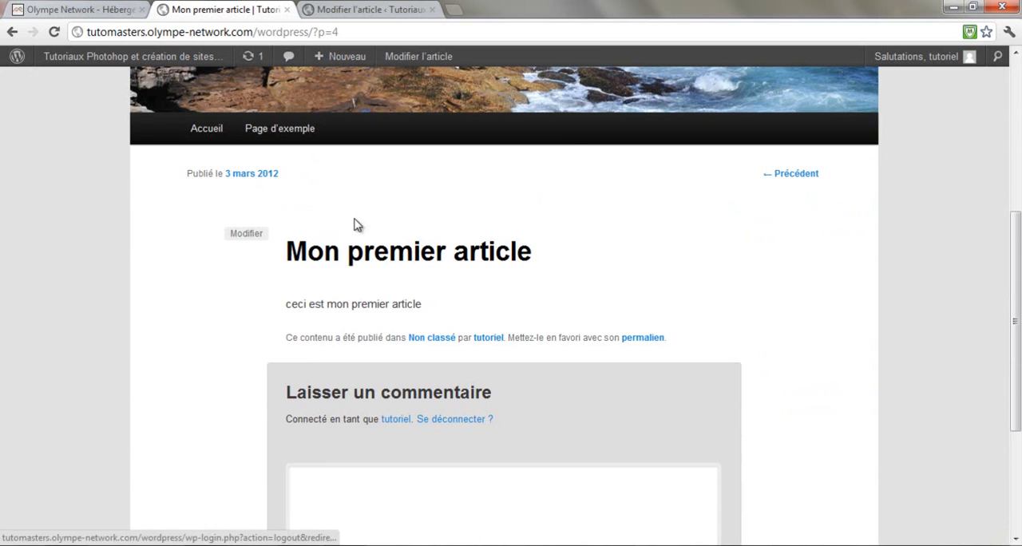
Return from the article page to the site's home page and switch back to the article editing tab
{"action": "left_click", "coordinate": [252, 201]}
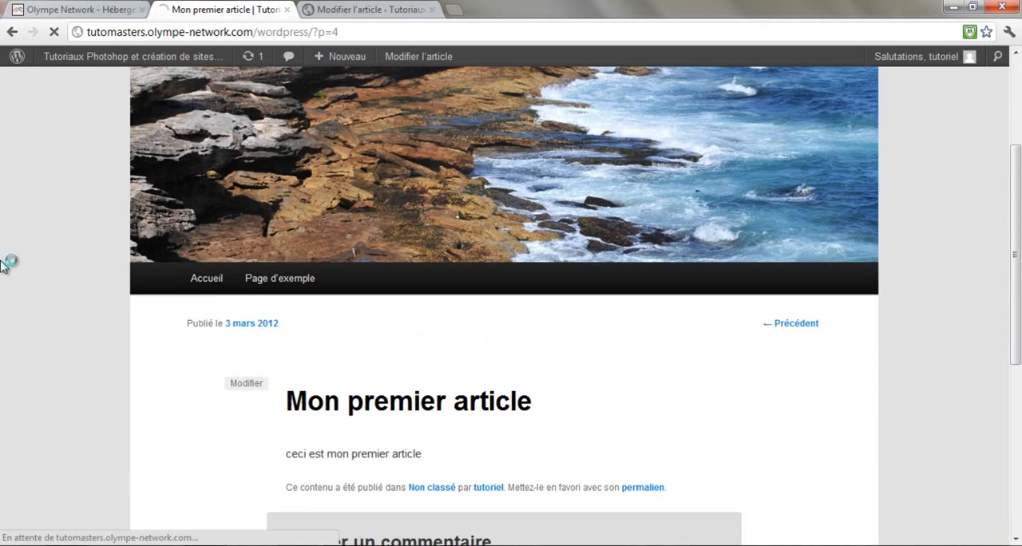
{"action": "left_click", "coordinate": [360, 11]}
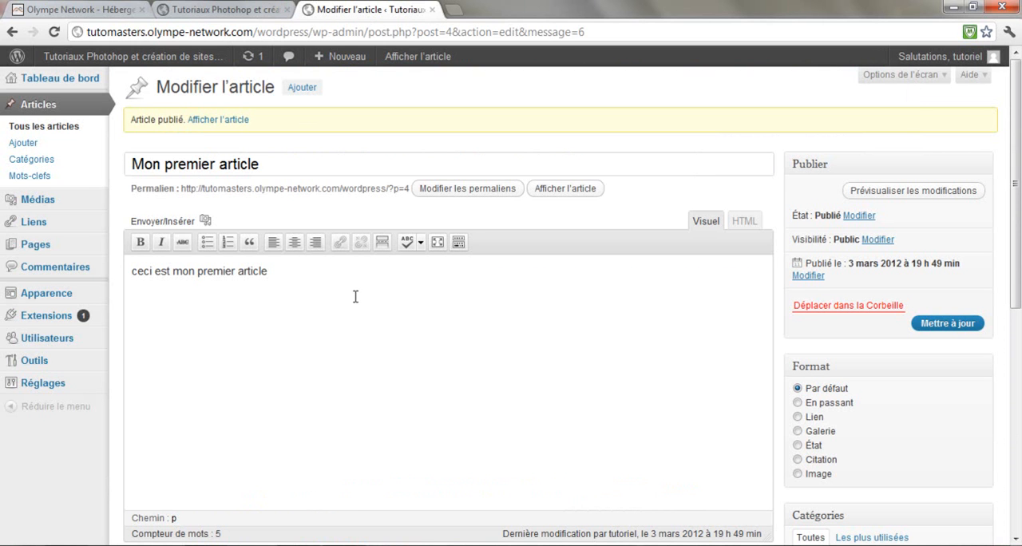